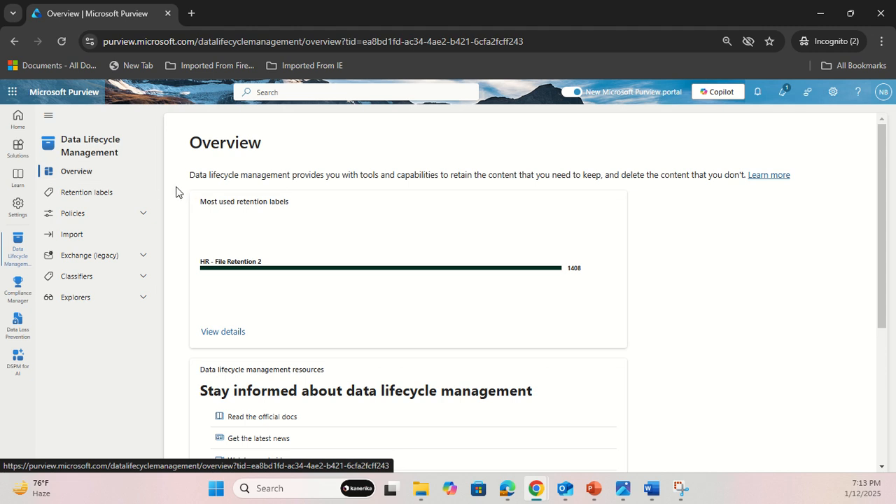
# Go to the retention labels in Data Lifecycle Management and start creating a new label.
pyautogui.scroll(-3, 176, 191)
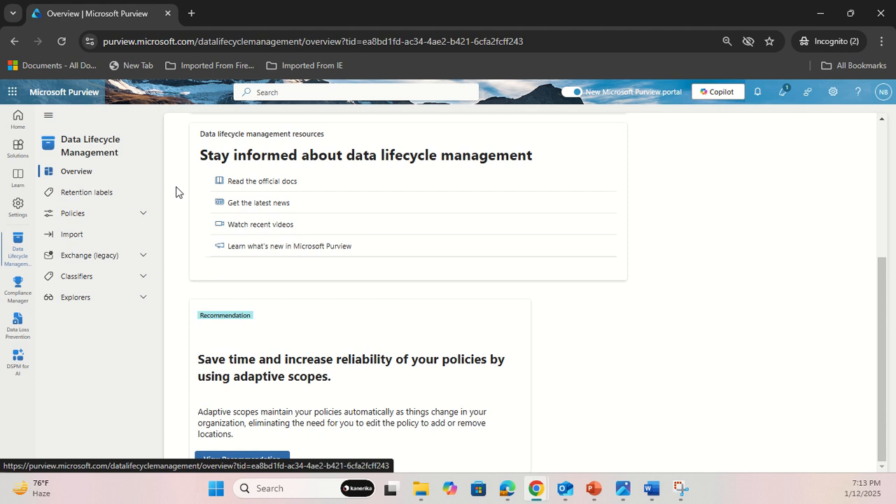
pyautogui.click(98, 196)
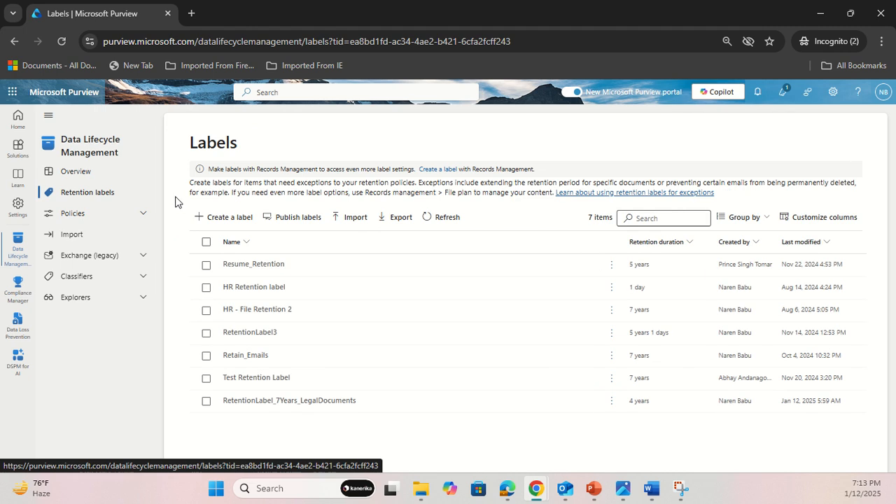
pyautogui.click(143, 213)
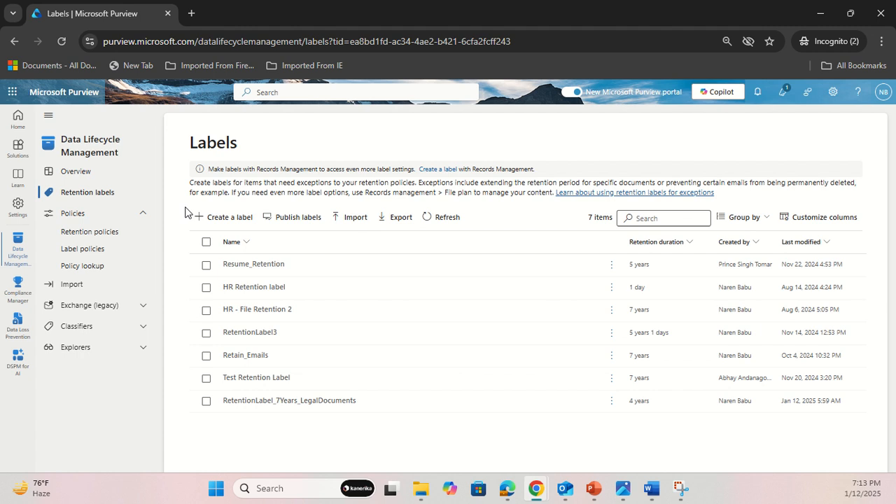
pyautogui.click(217, 221)
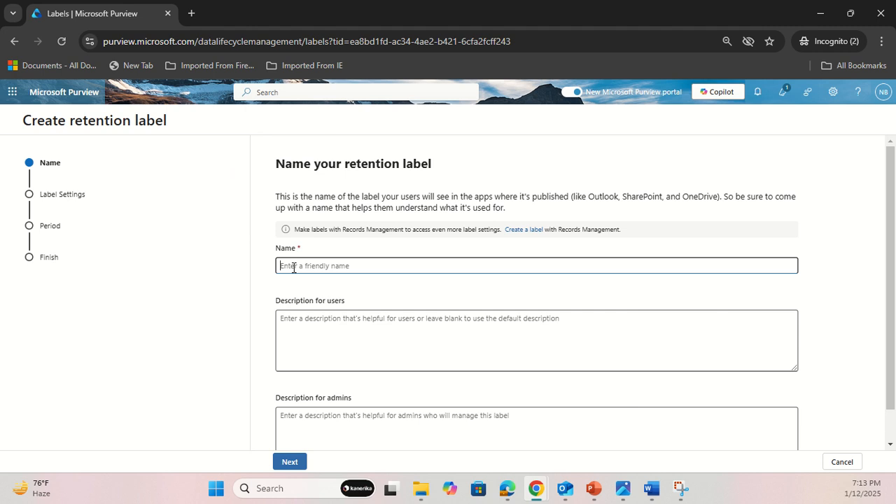
# Name the new retention label RetentionLabel7Yrs.
pyautogui.write('Rzetention')
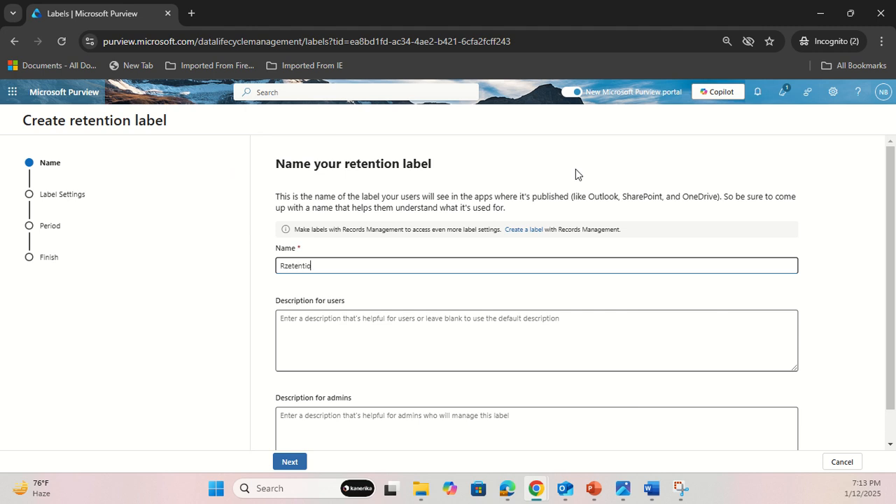
pyautogui.press('BackSpace')
pyautogui.press('BackSpace')
pyautogui.press('BackSpace')
pyautogui.press('BackSpace')
pyautogui.press('BackSpace')
pyautogui.press('BackSpace')
pyautogui.press('BackSpace')
pyautogui.press('BackSpace')
pyautogui.press('BackSpace')
pyautogui.press('BackSpace')
pyautogui.write('RetentionLabe')
pyautogui.press('BackSpace')
pyautogui.write('el7Yrs')
# Enter "This label is to retain content for 7 years" as the description for users.
pyautogui.click(394, 343)
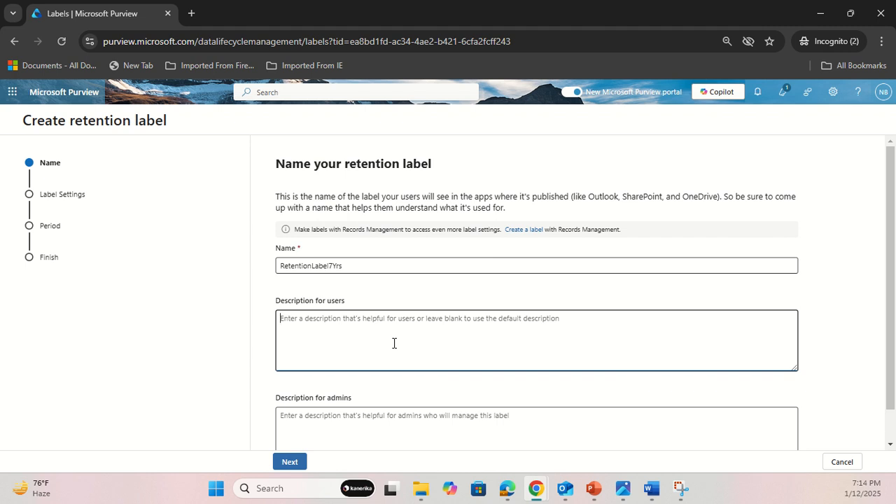
pyautogui.write('Create')
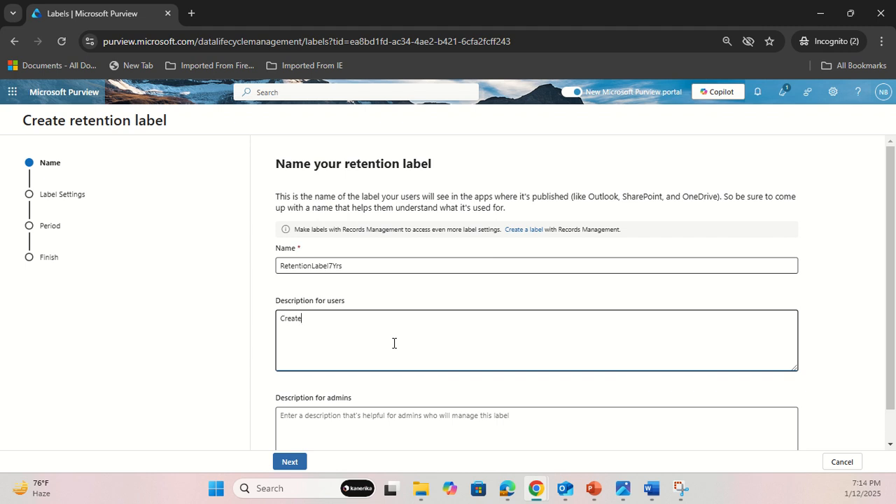
pyautogui.press('BackSpace')
pyautogui.press('BackSpace')
pyautogui.press('BackSpace')
pyautogui.press('BackSpace')
pyautogui.press('BackSpace')
pyautogui.press('BackSpace')
pyautogui.write('This label is to retain conte')
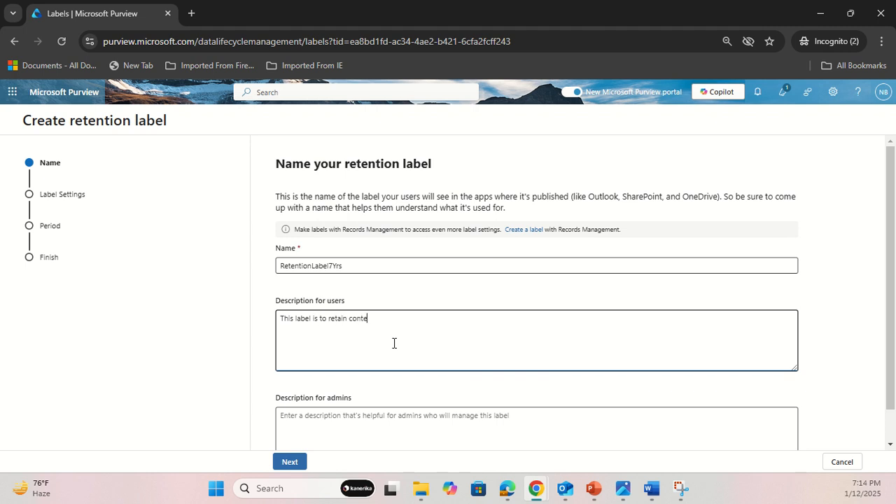
pyautogui.write('nt for 7 years')
# Begin the description for admins with "Change Log:", a blank line, and the lines "Date & Time", "Label Name:" and "Description".
pyautogui.click(354, 413)
pyautogui.scroll(-1, 481, 395)
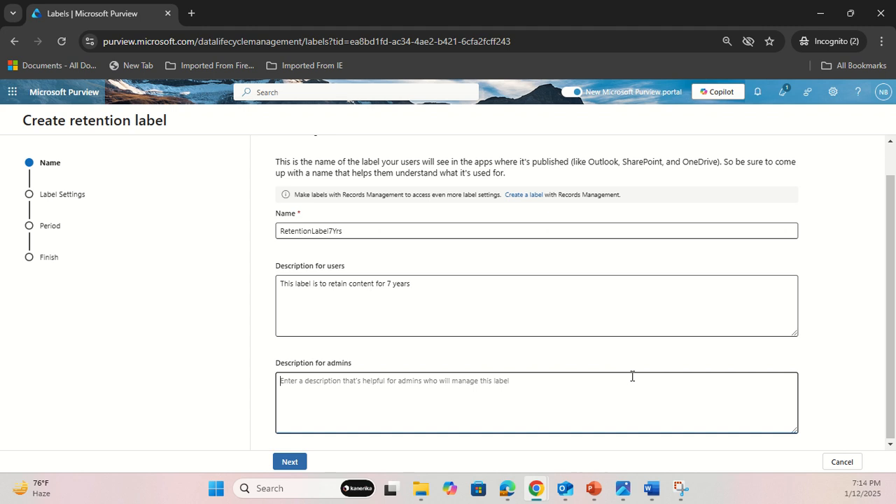
pyautogui.write('Change Log:')
pyautogui.press('Return')
pyautogui.press('Return')
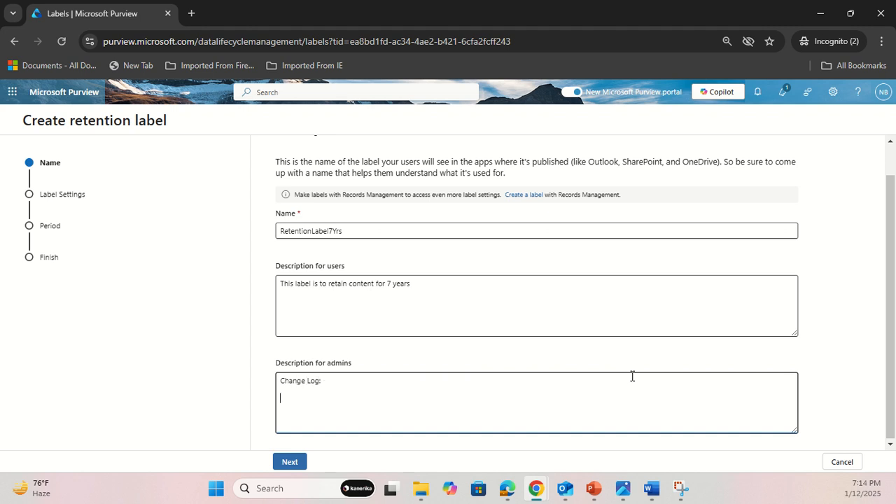
pyautogui.write('W')
pyautogui.press('BackSpace')
pyautogui.write('Date & Time Lab')
pyautogui.press('BackSpace')
pyautogui.write('bel Name:')
pyautogui.press('Return')
pyautogui.write('Description')
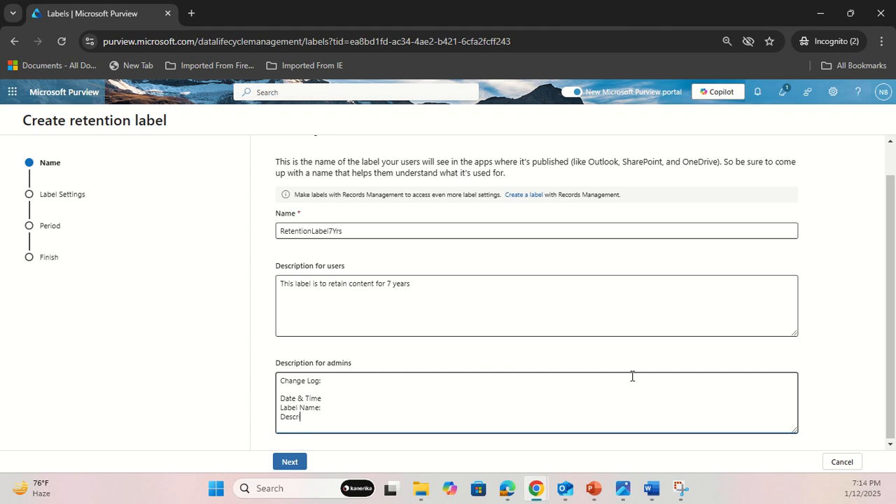
# Add the lines "CR:", "Author Name:" and "Owners / Admins:" to the admin description and proceed to the label settings.
pyautogui.press('Return')
pyautogui.write('CHange')
pyautogui.press('BackSpace')
pyautogui.press('BackSpace')
pyautogui.press('BackSpace')
pyautogui.press('BackSpace')
pyautogui.press('BackSpace')
pyautogui.write('R:')
pyautogui.press('Return')
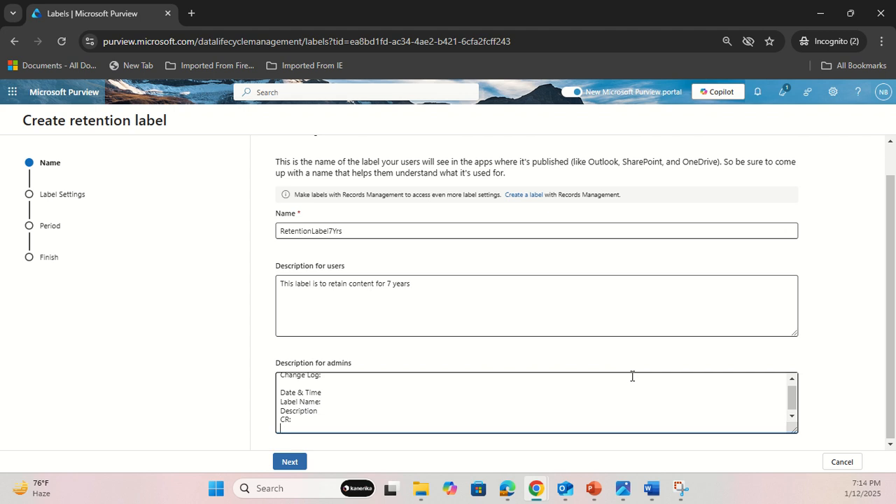
pyautogui.write('Author Name:')
pyautogui.press('Return')
pyautogui.write('Owners')
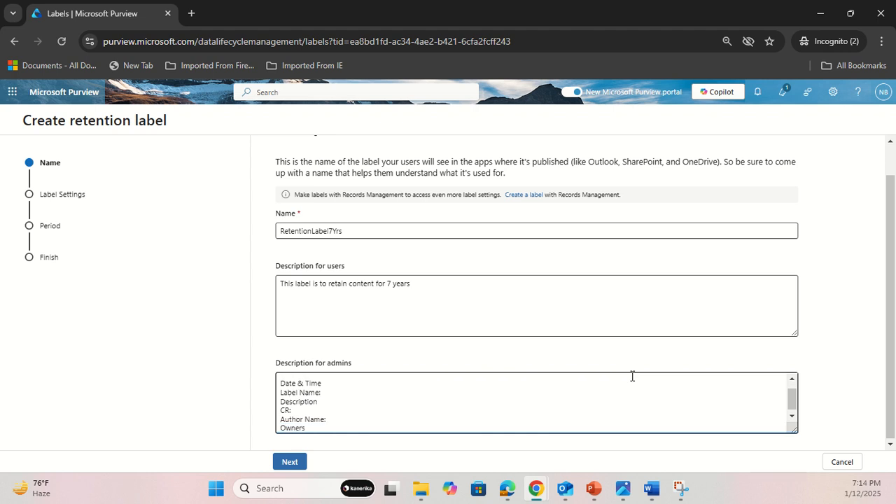
pyautogui.write(' / Admins:')
pyautogui.scroll(2, 315, 402)
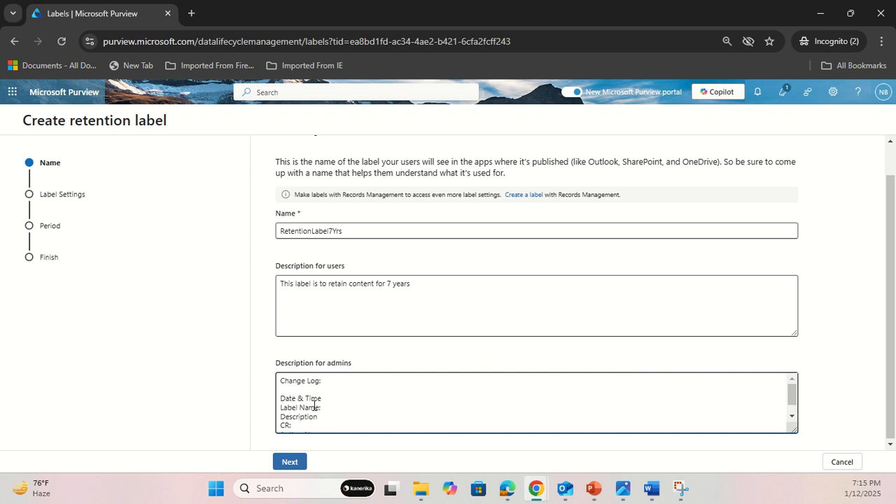
pyautogui.scroll(-2, 314, 404)
pyautogui.click(290, 462)
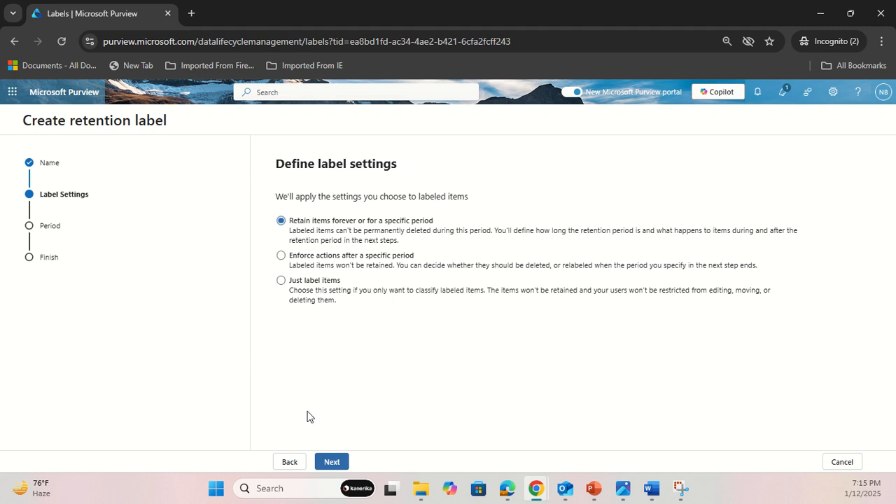
# Keep items retained for a specific period, set to 7 years and starting when items were created, and continue.
pyautogui.click(334, 465)
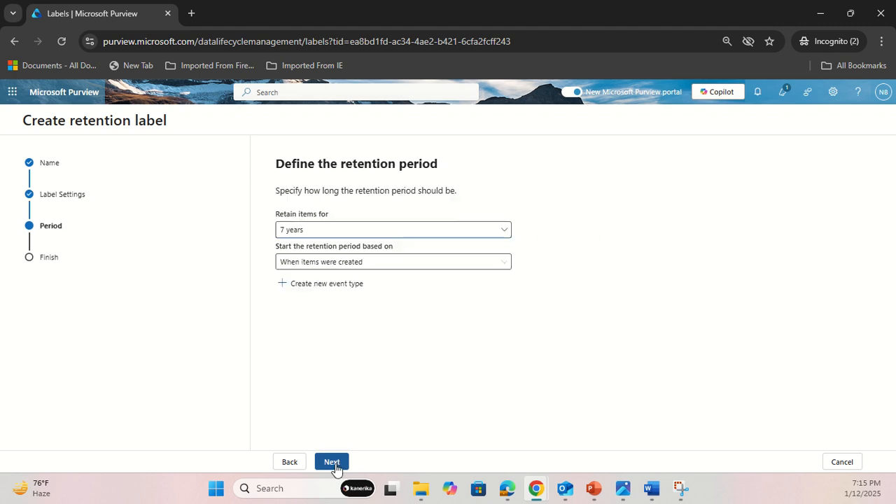
pyautogui.click(315, 230)
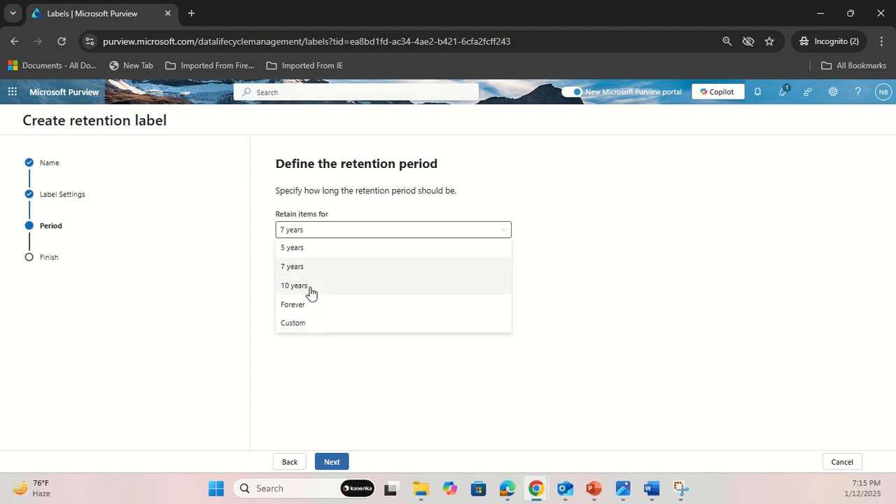
pyautogui.click(309, 267)
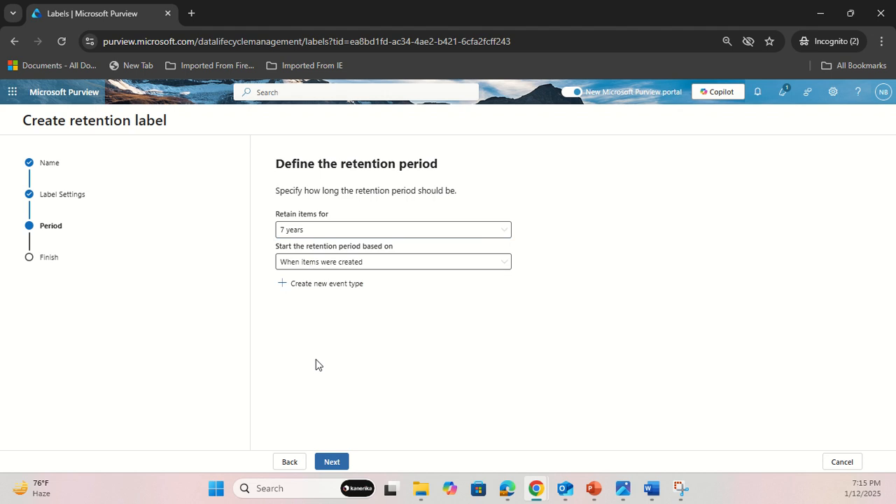
pyautogui.click(313, 263)
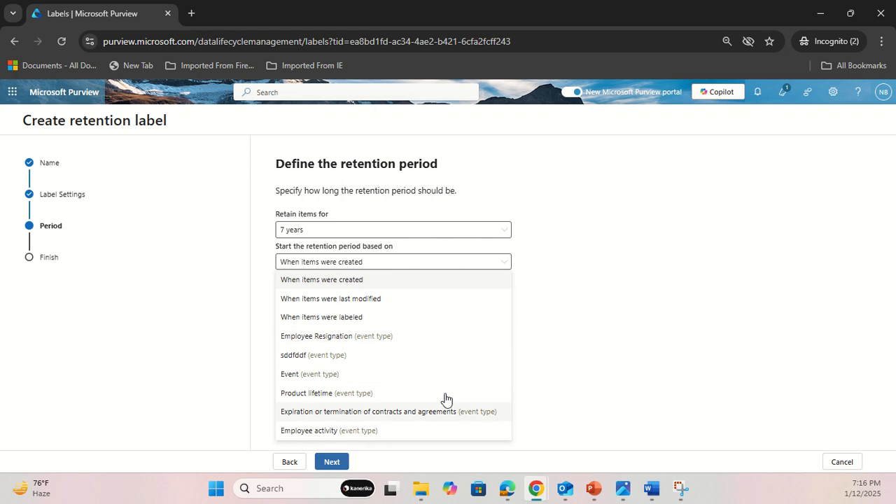
pyautogui.click(587, 346)
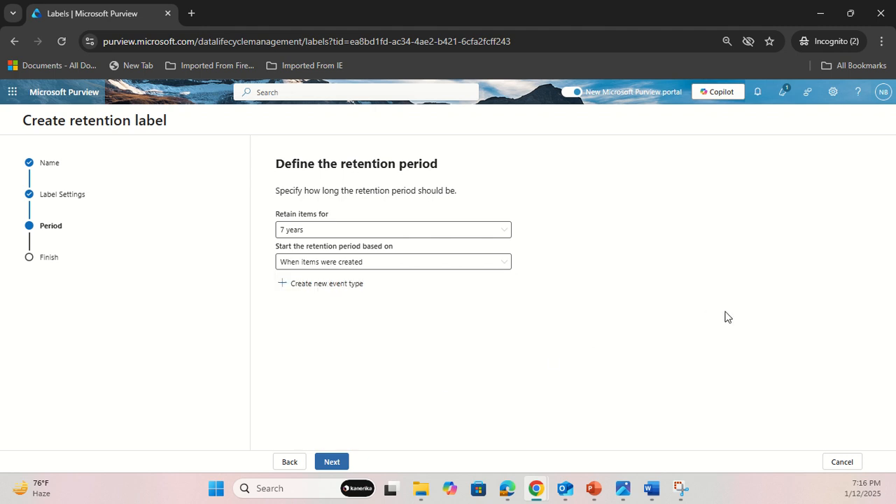
pyautogui.click(334, 461)
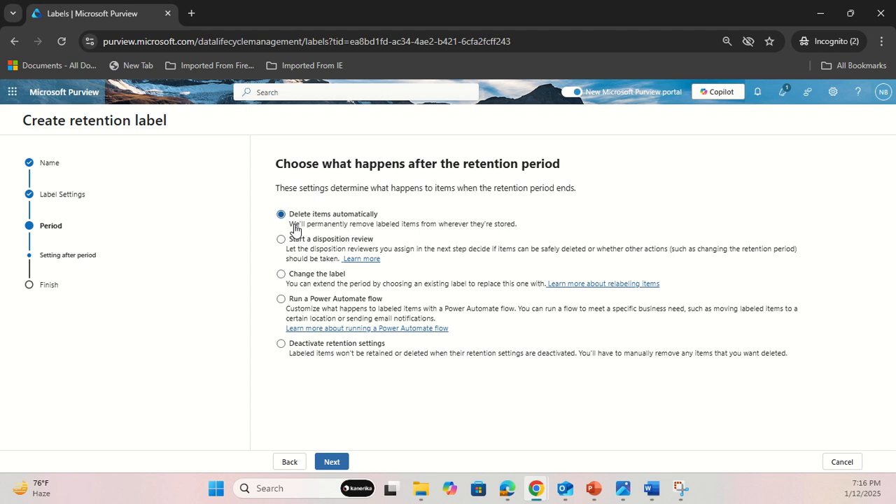
# Choose a disposition review after the retention period and add a review stage named FirstLevelReview.
pyautogui.click(280, 241)
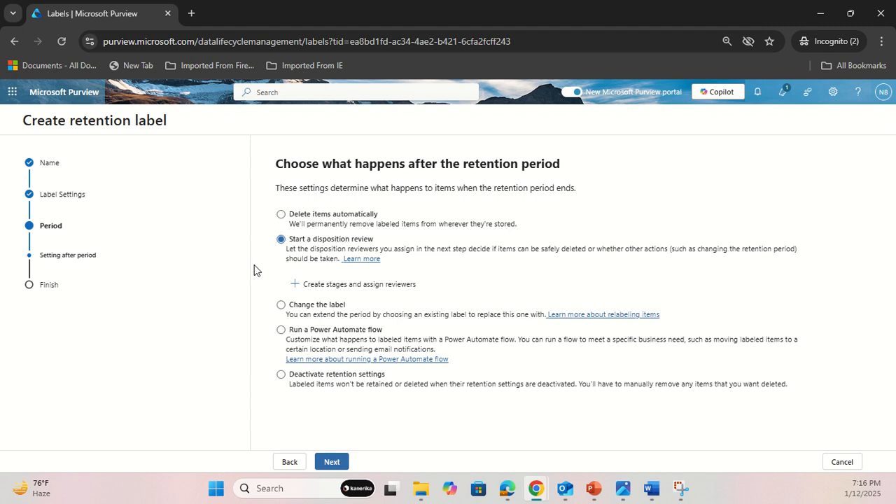
pyautogui.click(346, 285)
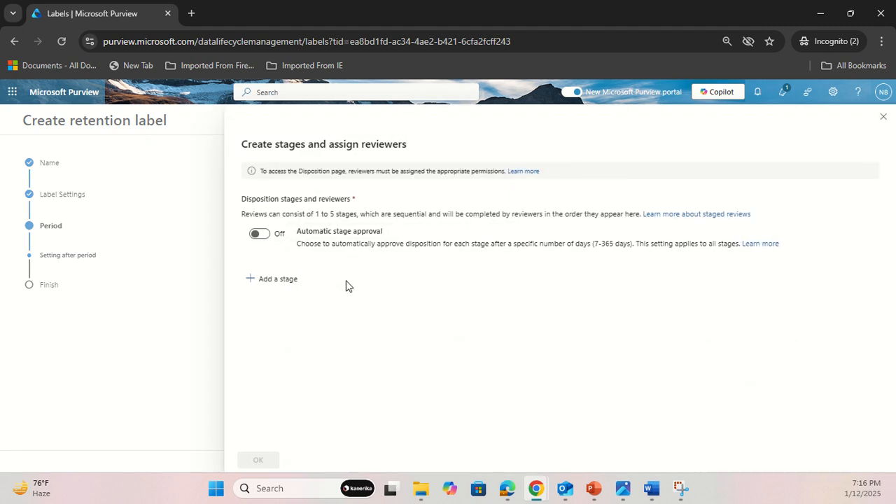
pyautogui.click(280, 279)
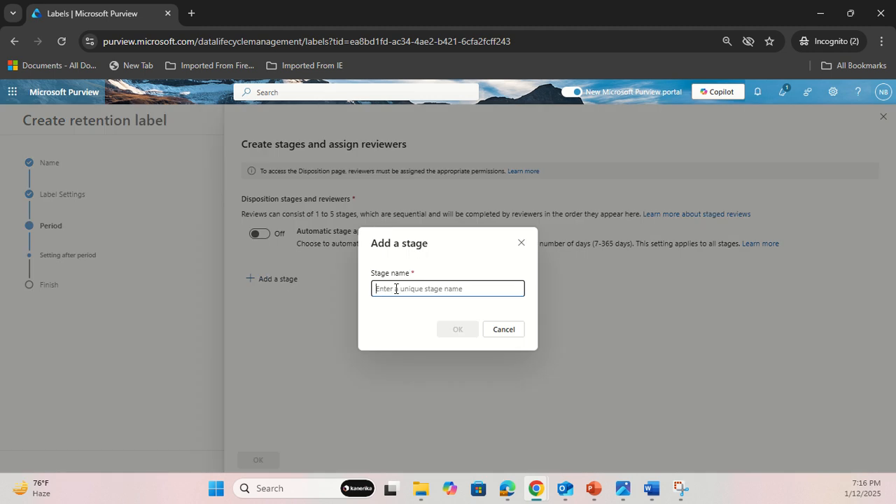
pyautogui.write('Fir')
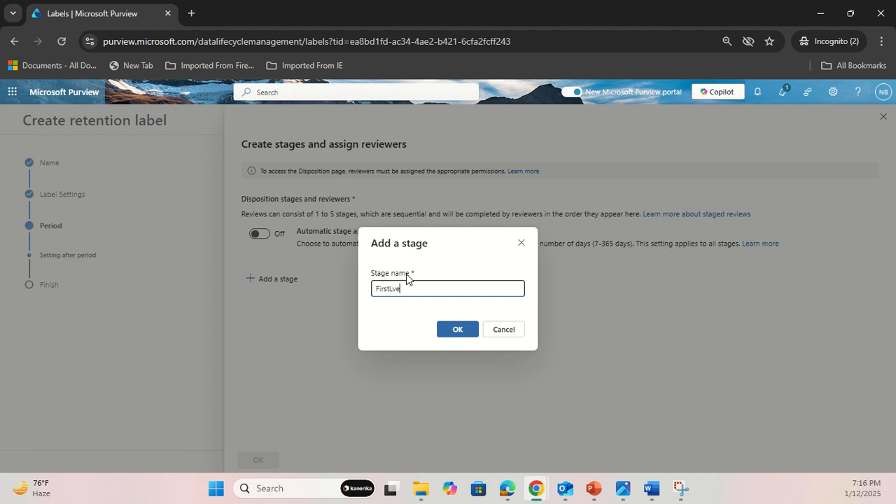
pyautogui.write('stLevelReview')
pyautogui.click(457, 330)
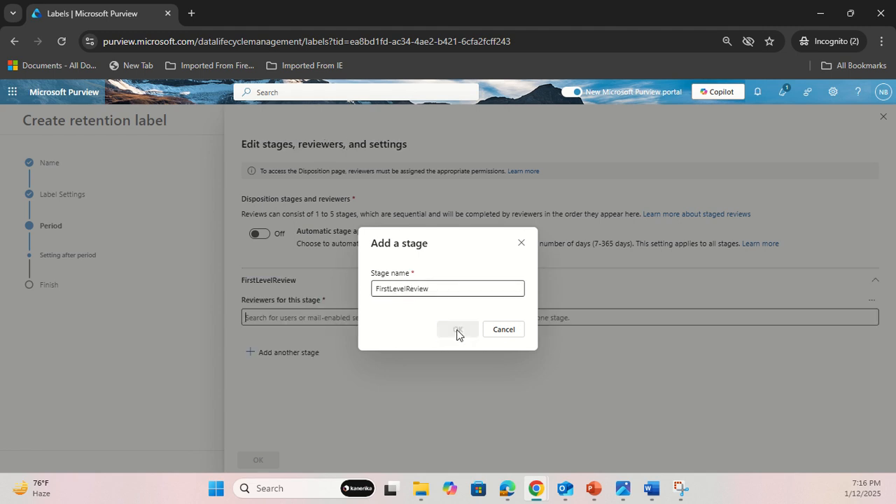
# Assign MS Purview User 1 as reviewer of the FirstLevelReview stage and save the stage setup.
pyautogui.write('mspurview')
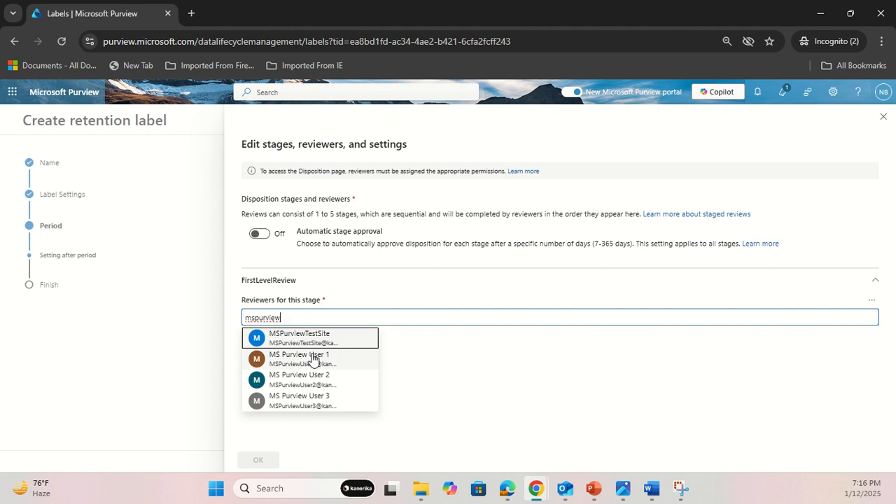
pyautogui.click(313, 358)
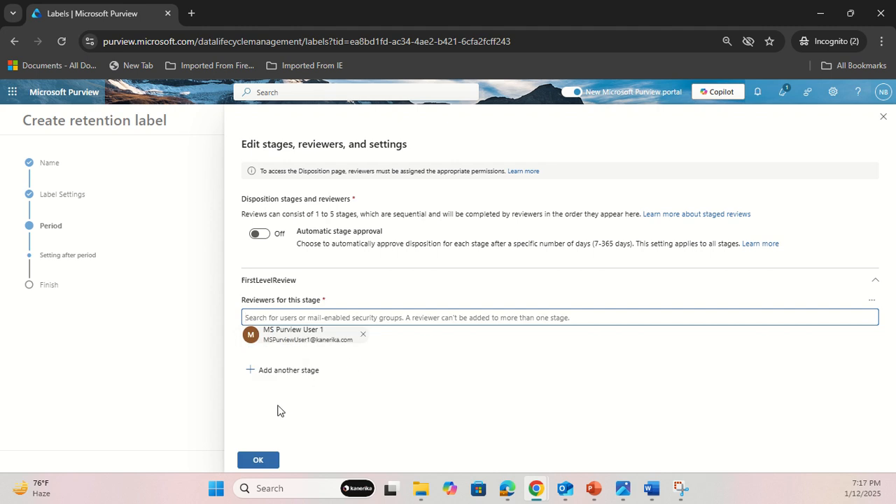
pyautogui.click(258, 460)
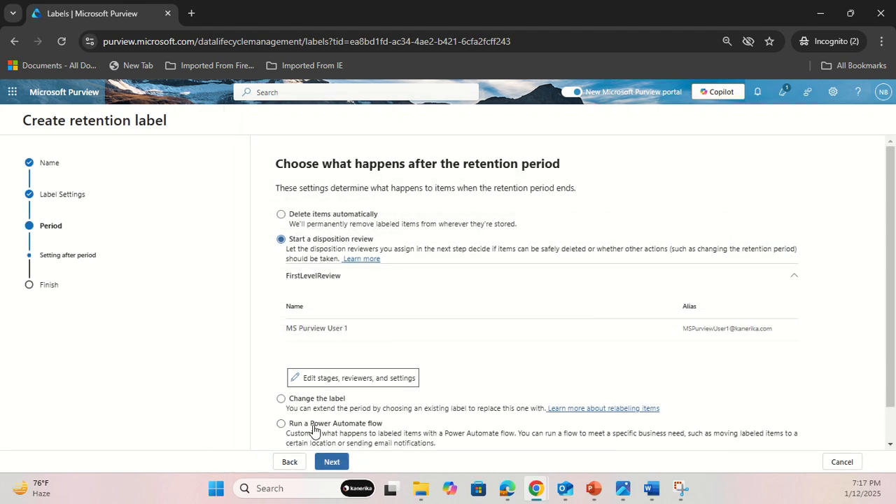
# Reopen the disposition review stages and add a second stage named 2ndLevelStages.
pyautogui.scroll(-1, 258, 373)
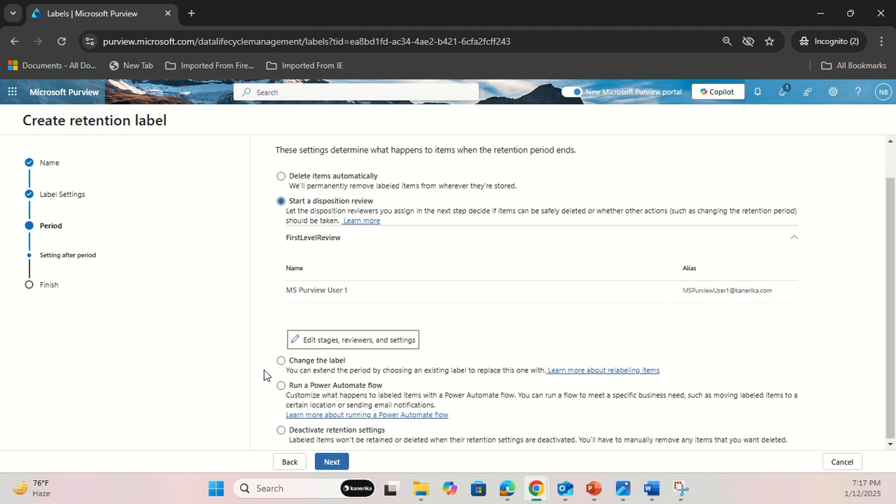
pyautogui.click(318, 343)
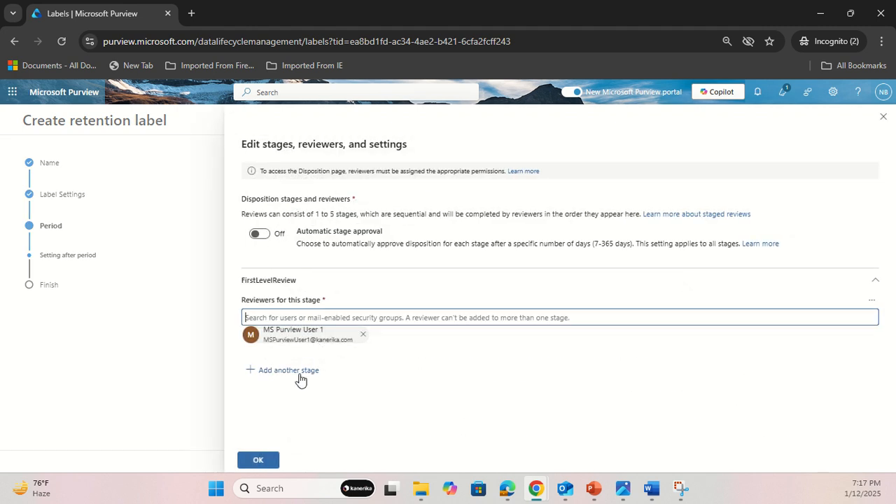
pyautogui.click(300, 378)
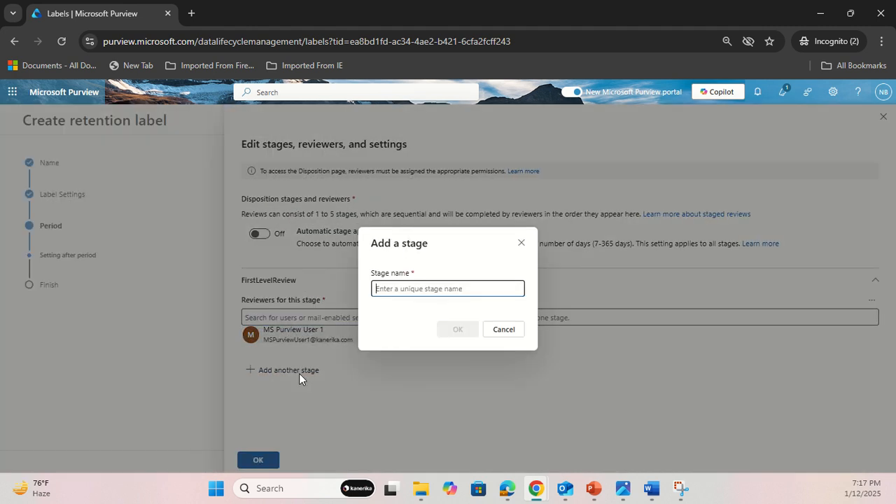
pyautogui.click(394, 288)
pyautogui.write('@ka')
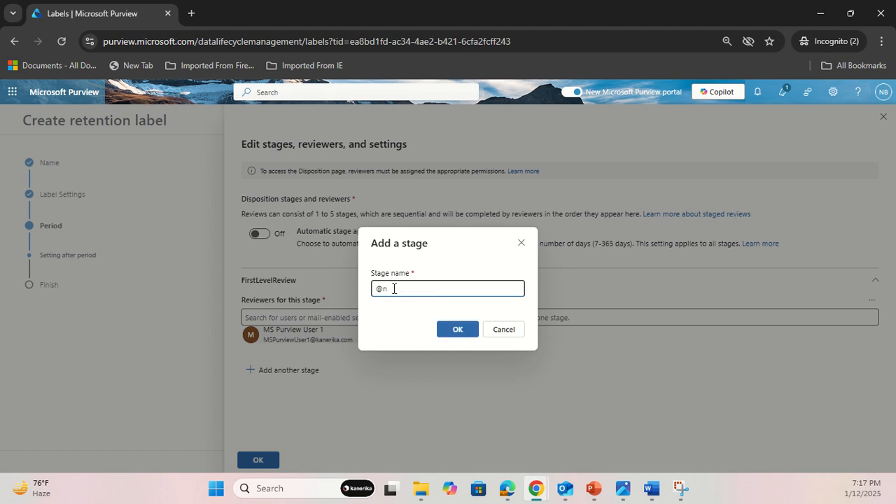
pyautogui.write('n')
pyautogui.press('BackSpace')
pyautogui.press('BackSpace')
pyautogui.write('2ndLevelStages')
pyautogui.click(452, 330)
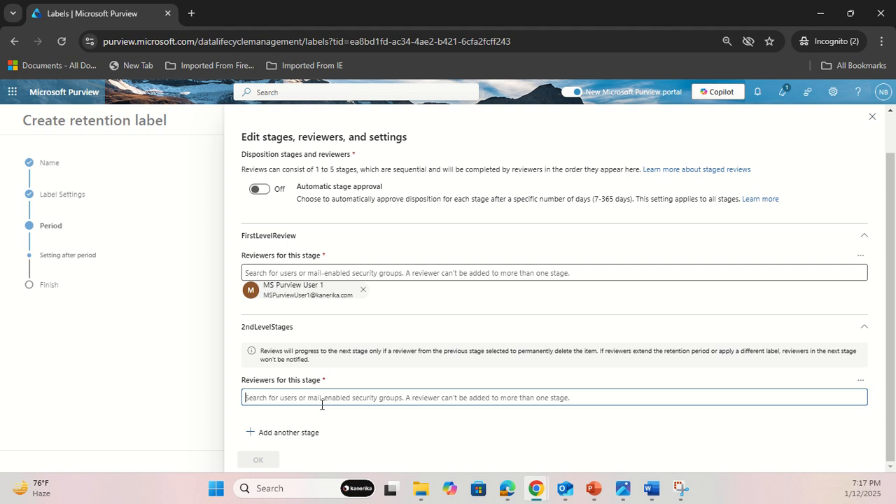
# Assign MS Purview User 2 as reviewer of the 2ndLevelStages stage and save the stage setup.
pyautogui.write('ms')
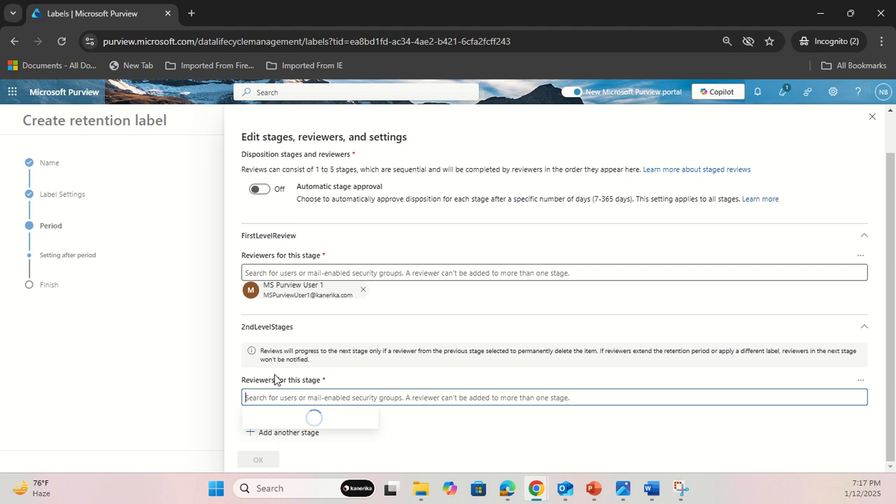
pyautogui.write('purview')
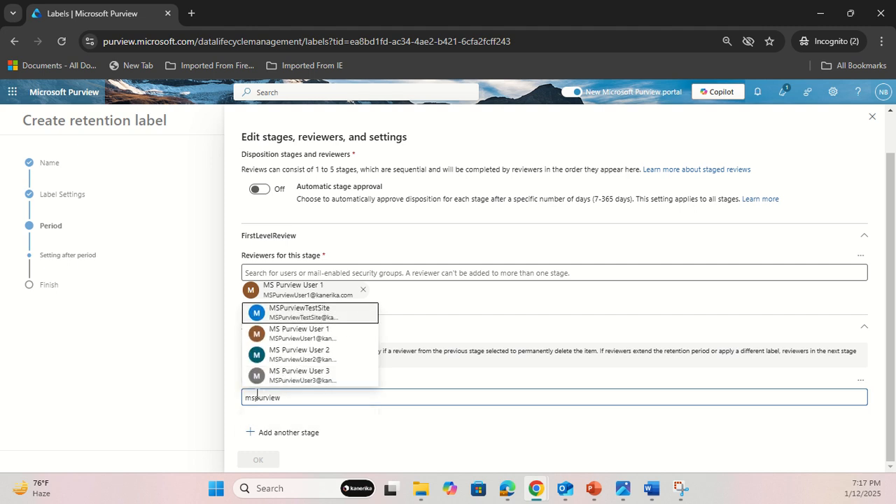
pyautogui.click(294, 352)
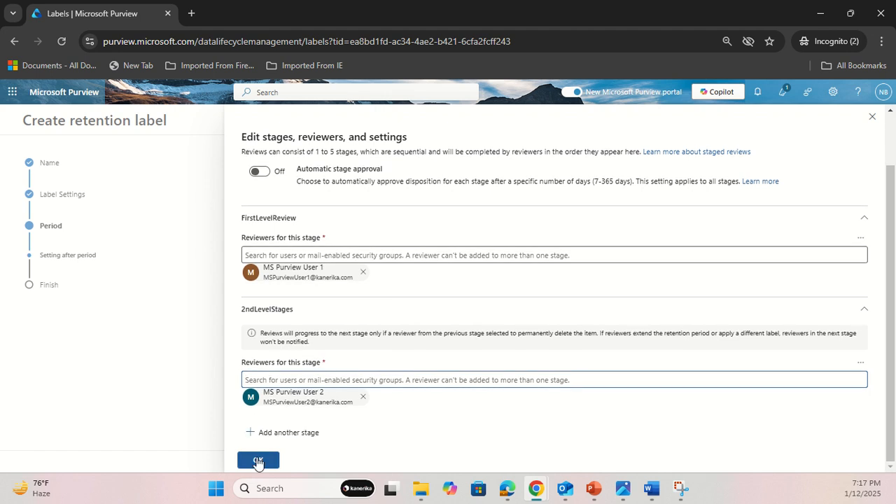
pyautogui.click(258, 461)
# Switch the after-retention action to changing the label, with HR Retention label as the replacement.
pyautogui.scroll(-1, 253, 350)
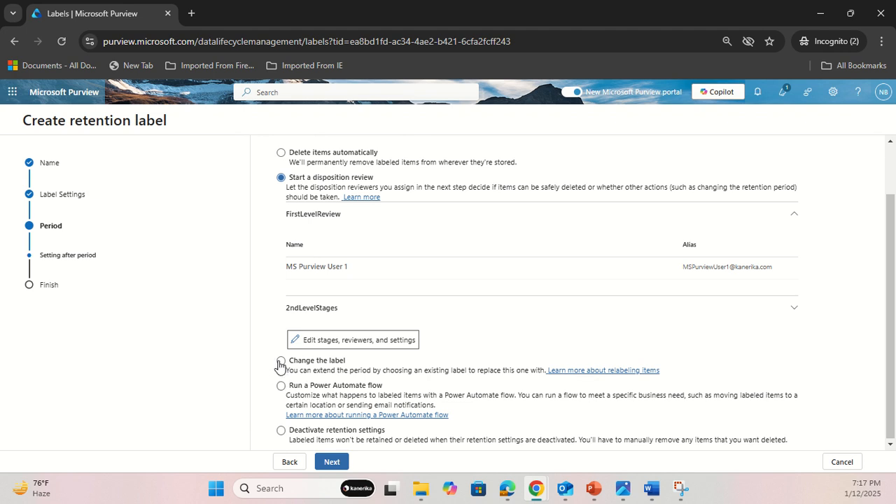
pyautogui.click(280, 362)
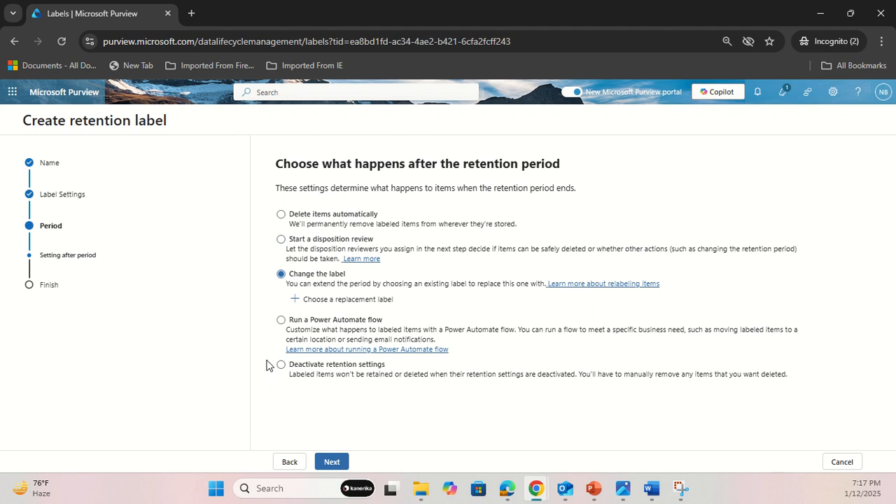
pyautogui.click(335, 301)
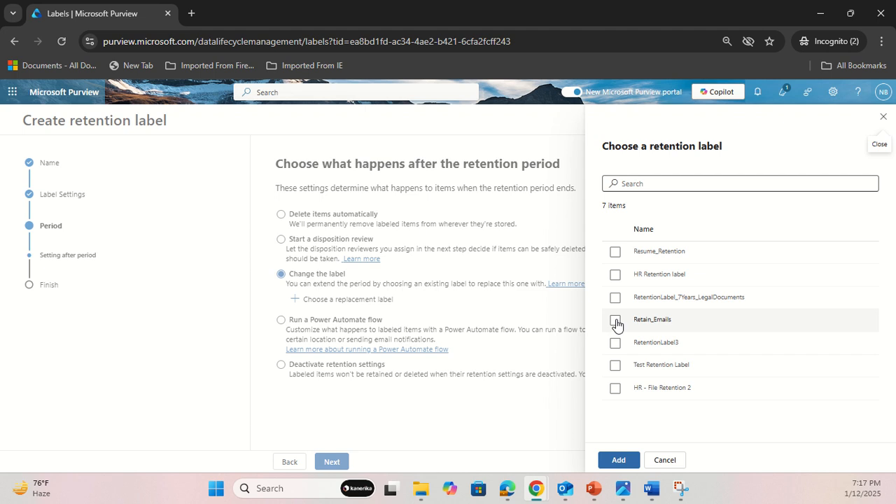
pyautogui.click(616, 275)
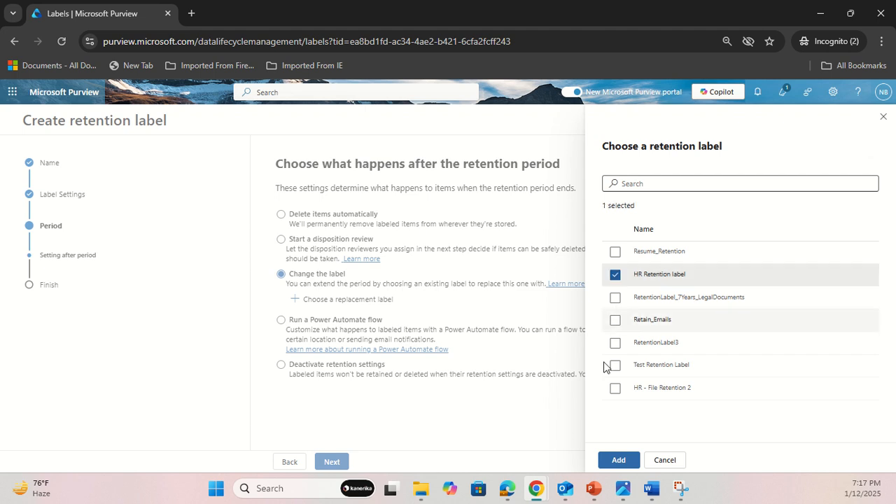
pyautogui.click(616, 460)
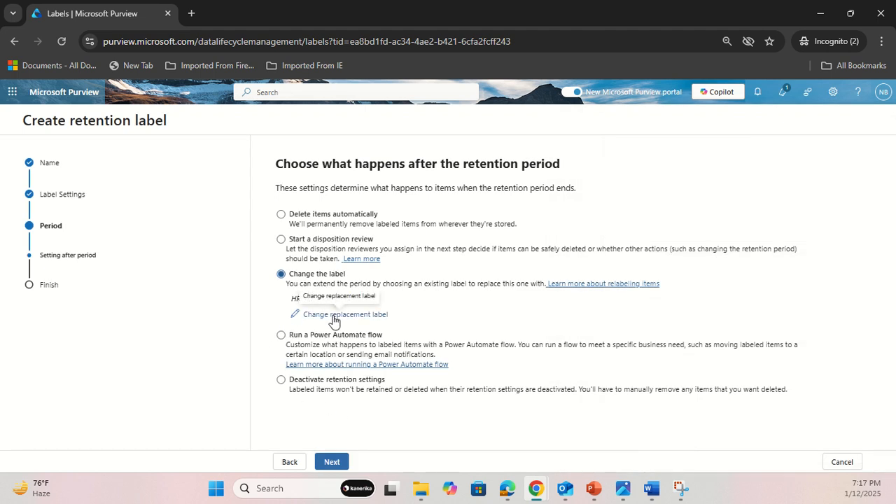
# Try running a Power Automate flow after the retention period, open the flow selection and cancel it.
pyautogui.click(281, 335)
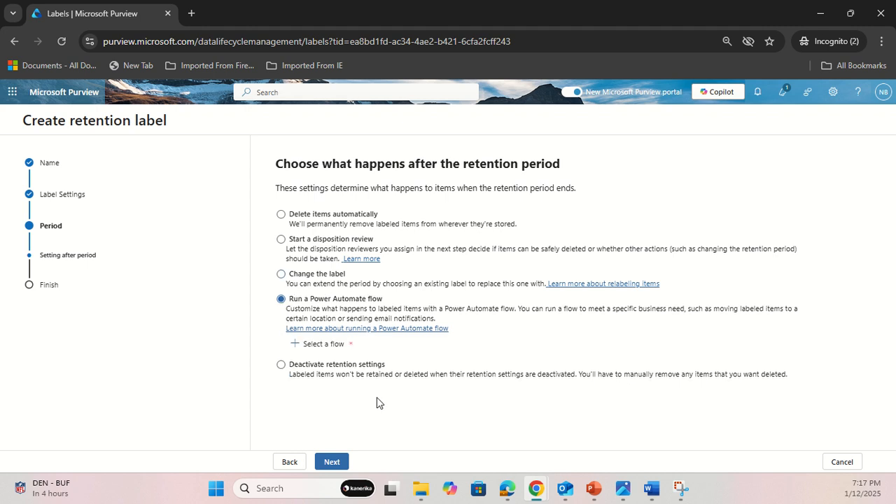
pyautogui.click(320, 346)
pyautogui.click(642, 234)
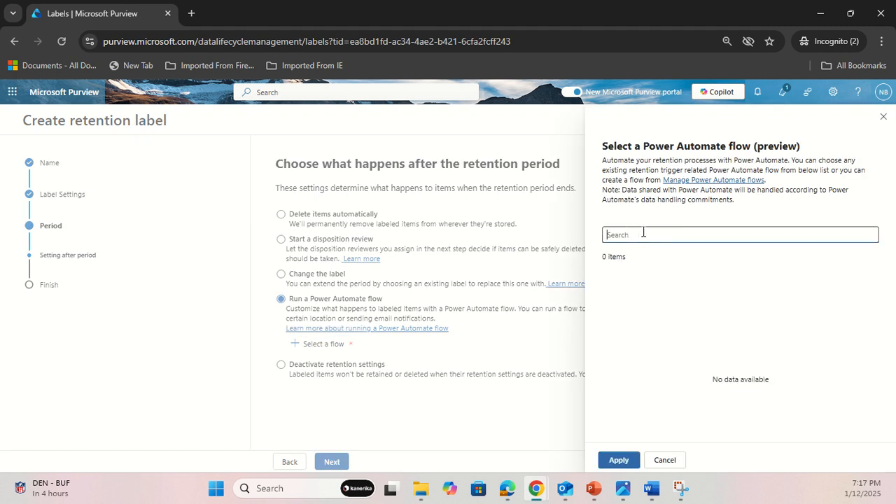
pyautogui.click(666, 460)
# Choose to deactivate retention settings after the retention period and continue to the label review.
pyautogui.click(283, 365)
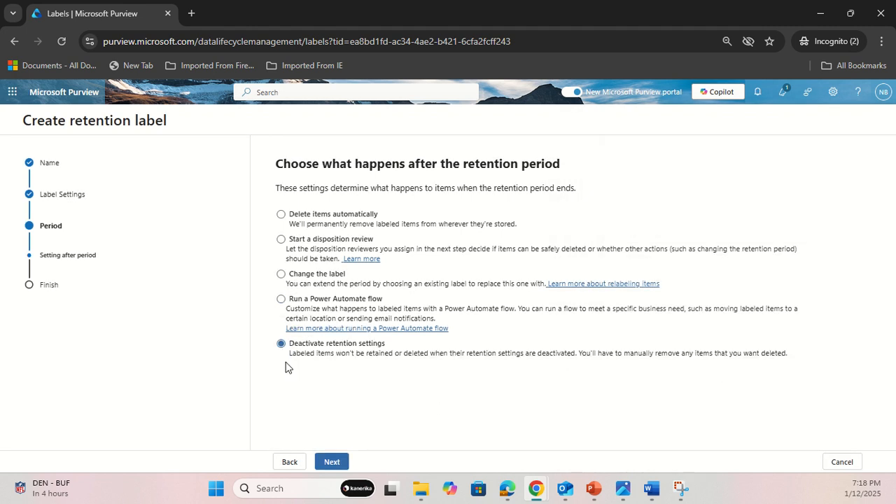
pyautogui.click(332, 462)
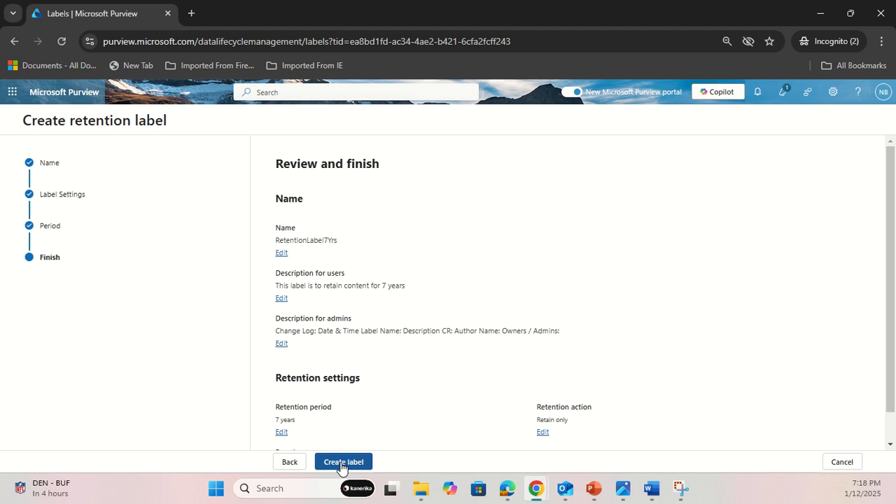
pyautogui.scroll(-2, 355, 423)
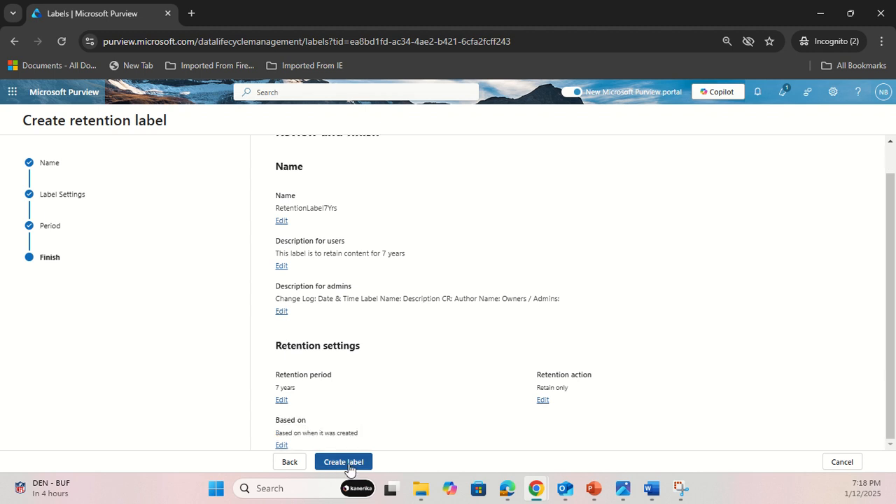
# Return to the retention period settings, select deactivating retention settings again, and continue to the review.
pyautogui.click(292, 465)
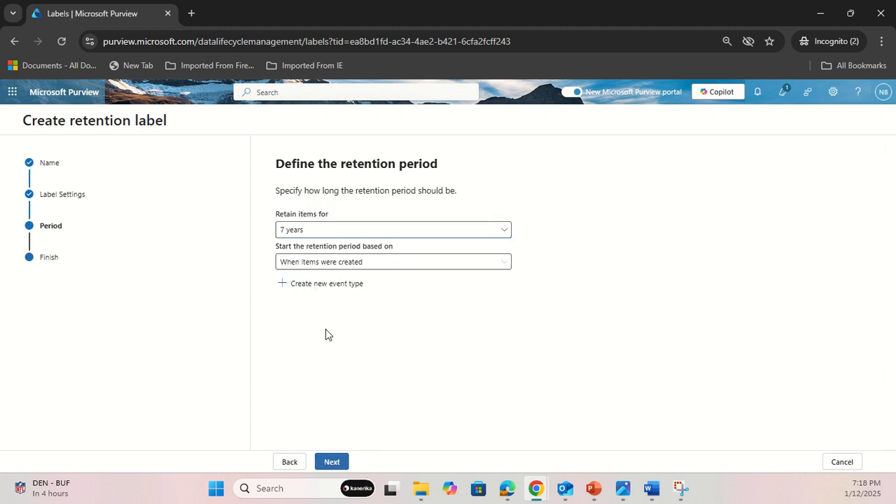
pyautogui.click(332, 464)
pyautogui.click(281, 215)
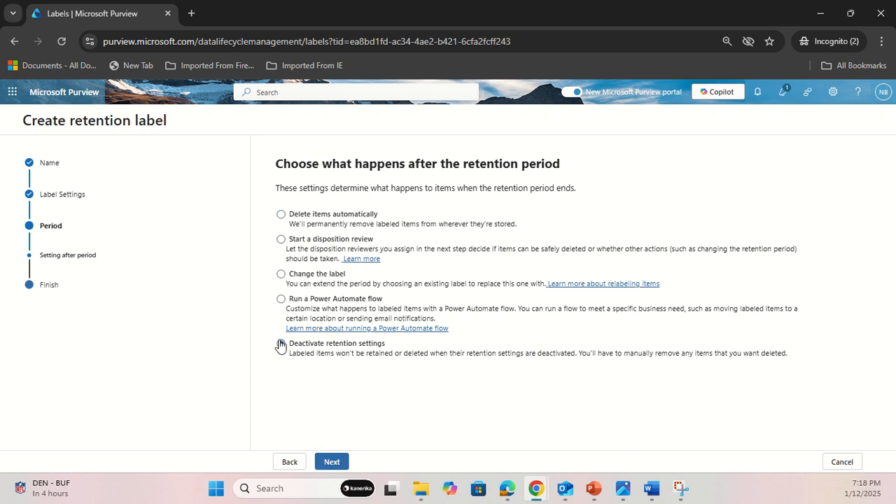
pyautogui.click(281, 345)
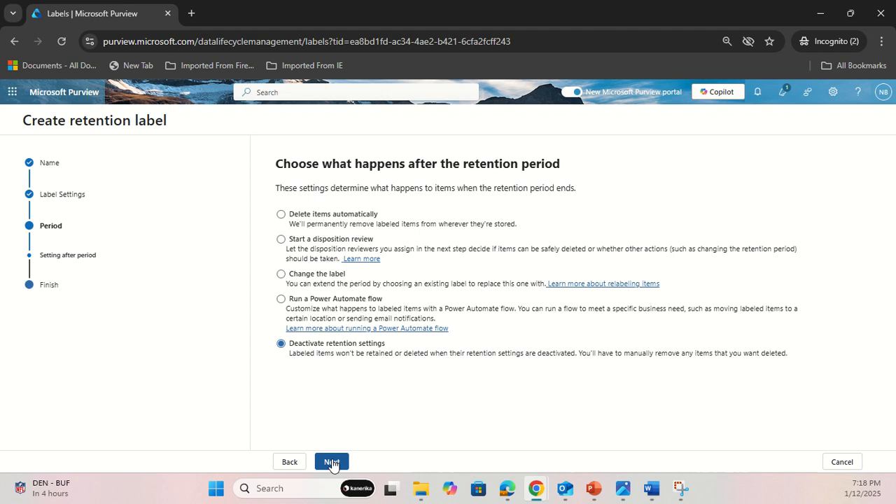
pyautogui.click(332, 464)
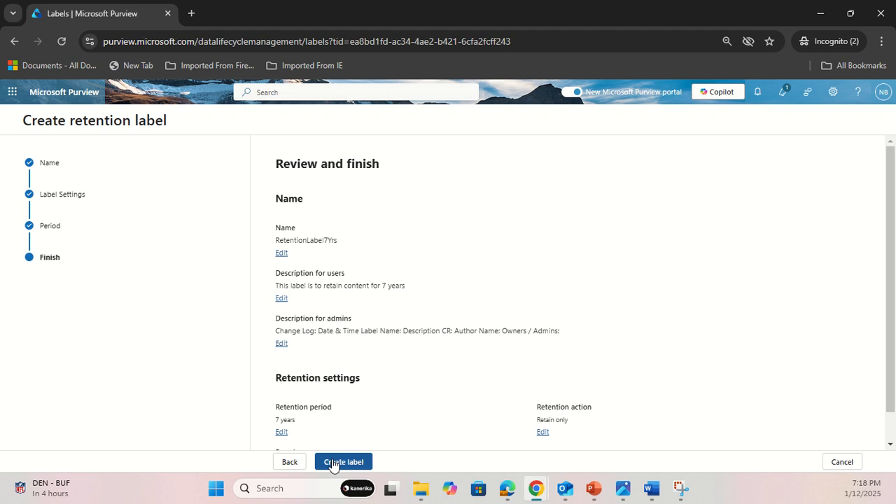
# Create the retention label and choose to publish it to Microsoft 365 locations.
pyautogui.scroll(-1, 341, 424)
pyautogui.click(344, 463)
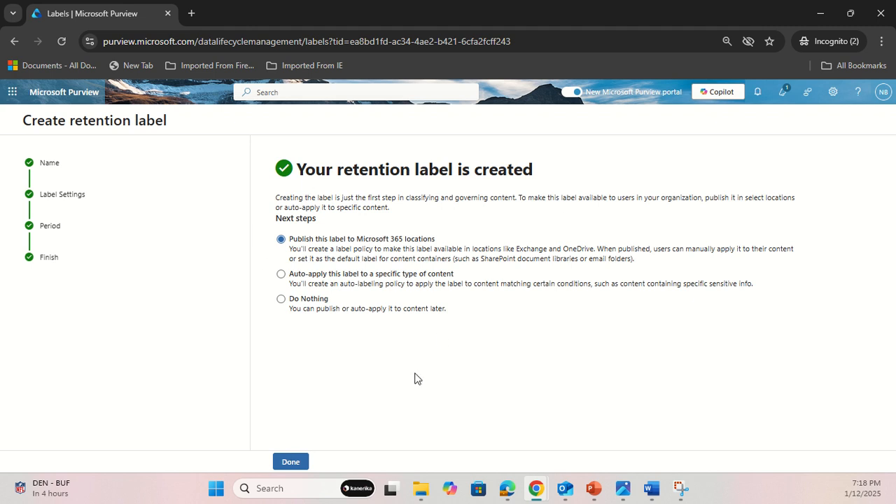
pyautogui.click(280, 274)
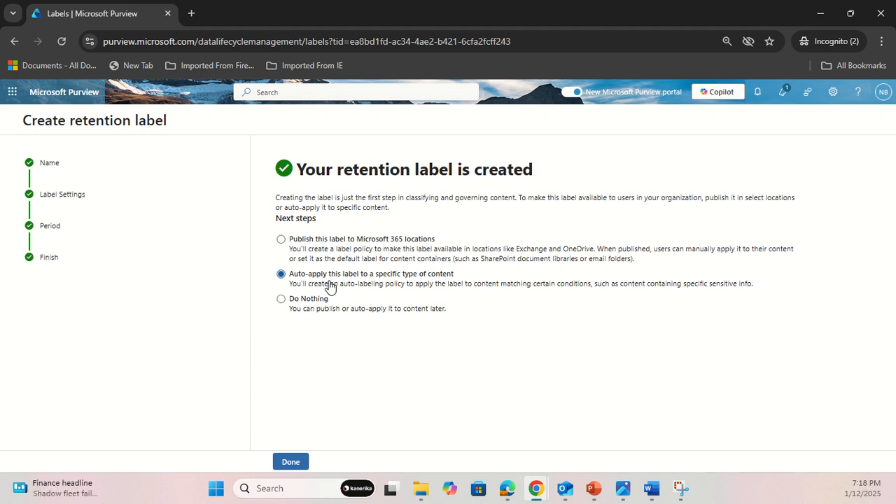
pyautogui.click(281, 299)
pyautogui.click(281, 239)
pyautogui.click(289, 464)
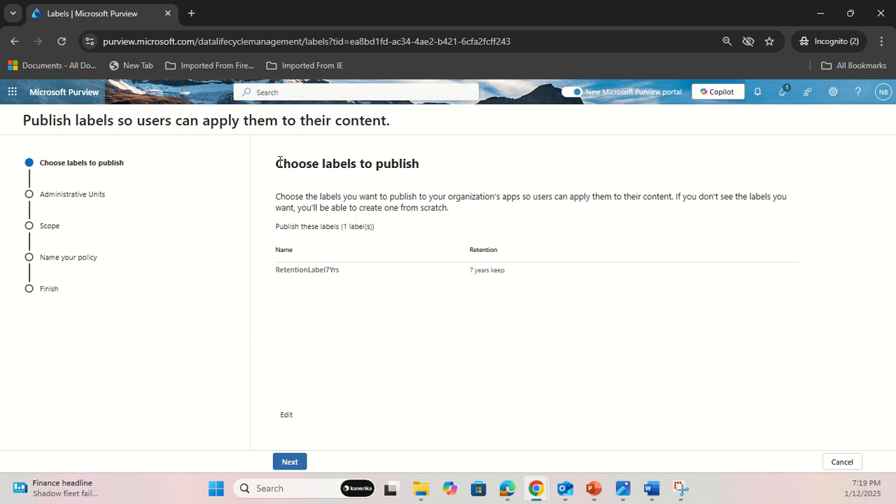
# Check the label selection, keep RetentionLabel7Yrs as the label to publish, and continue with the full directory as policy scope.
pyautogui.moveTo(277, 162); pyautogui.dragTo(426, 165)
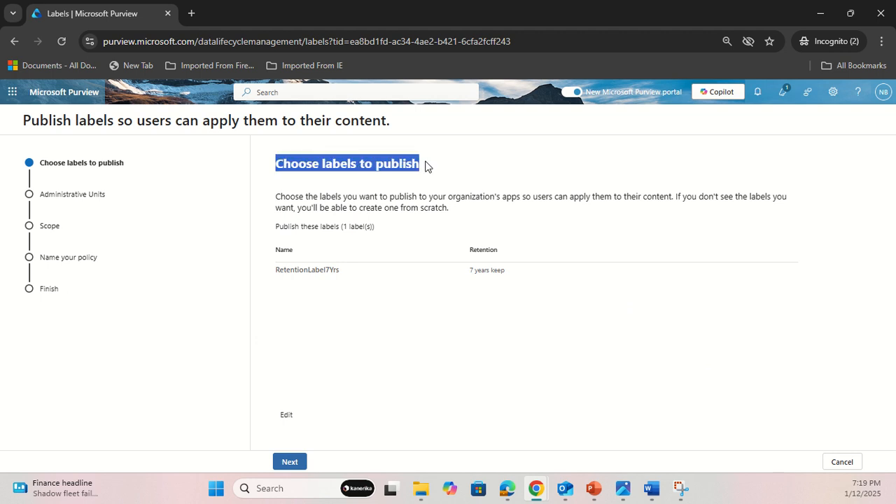
pyautogui.click(290, 467)
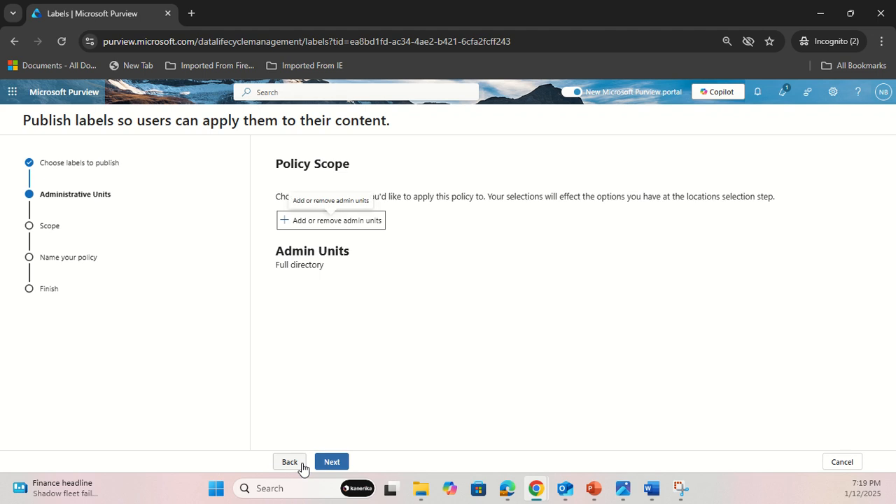
pyautogui.click(292, 464)
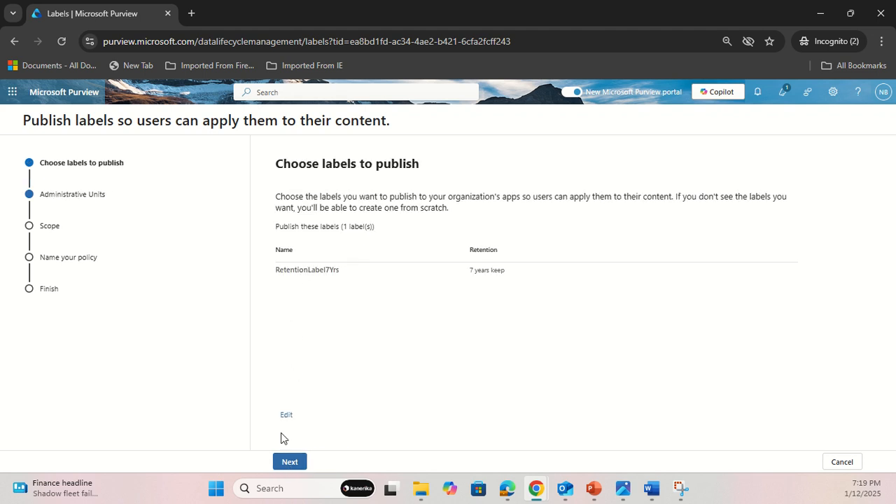
pyautogui.click(287, 415)
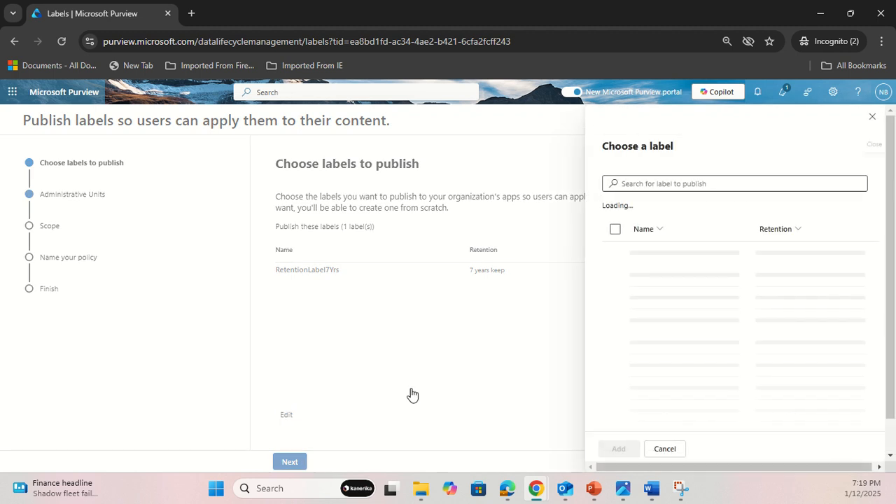
pyautogui.click(665, 459)
pyautogui.click(290, 462)
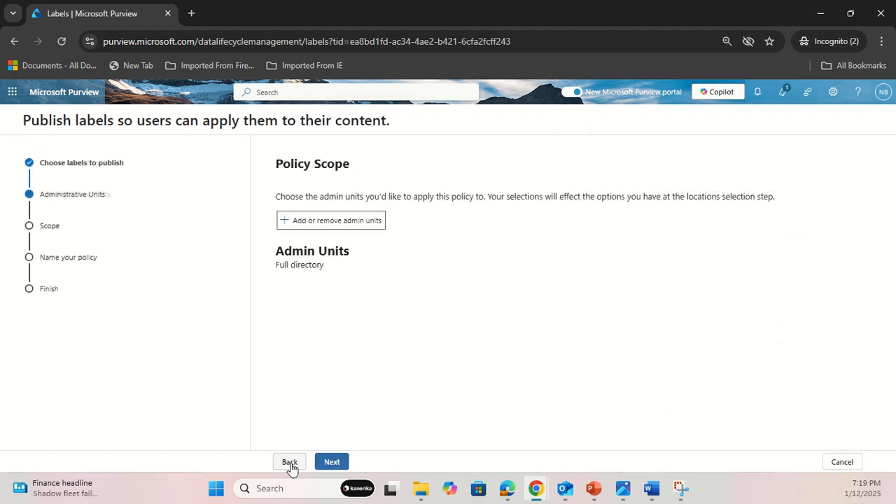
pyautogui.click(330, 464)
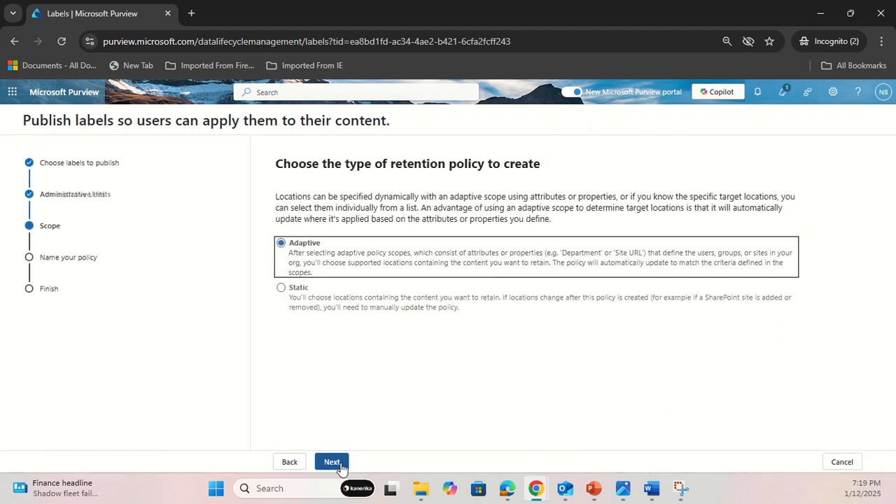
# Try the static policy type, compare publishing to all or specific locations, and return to the policy type choice.
pyautogui.click(281, 288)
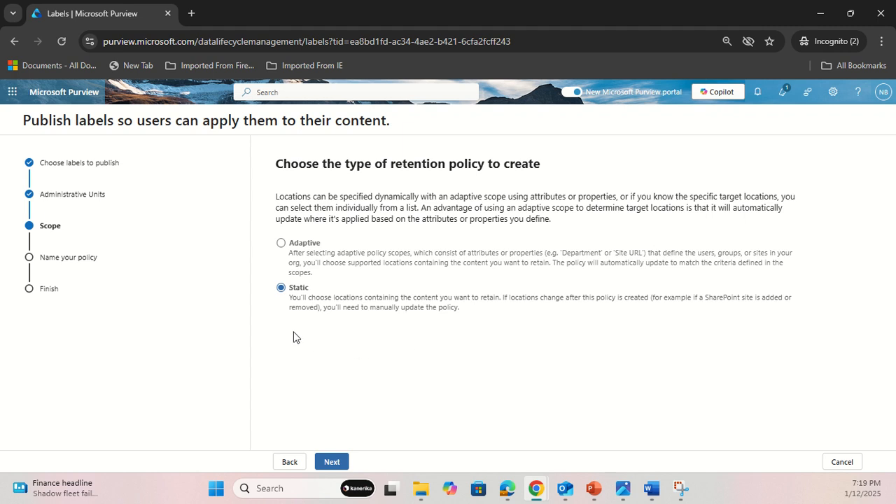
pyautogui.click(328, 459)
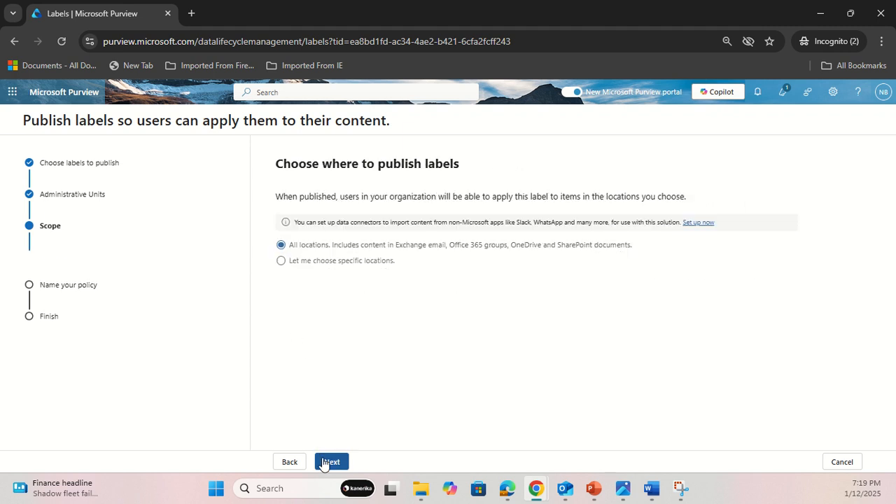
pyautogui.click(282, 261)
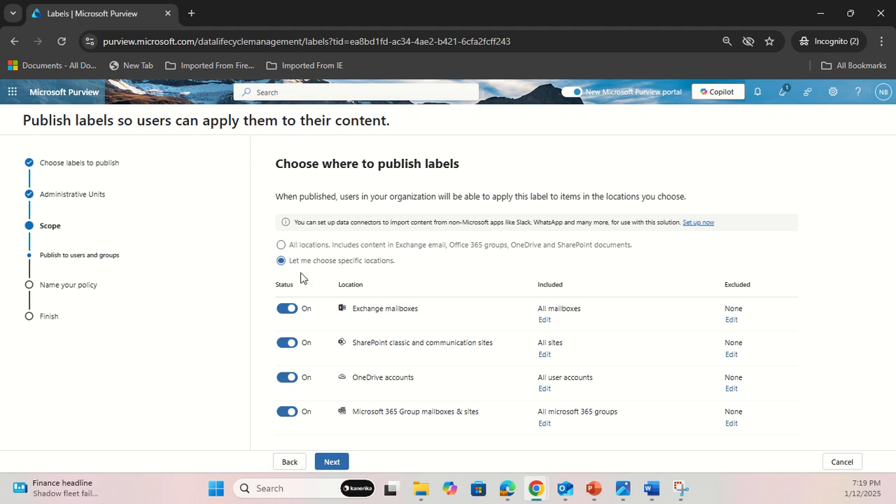
pyautogui.click(281, 246)
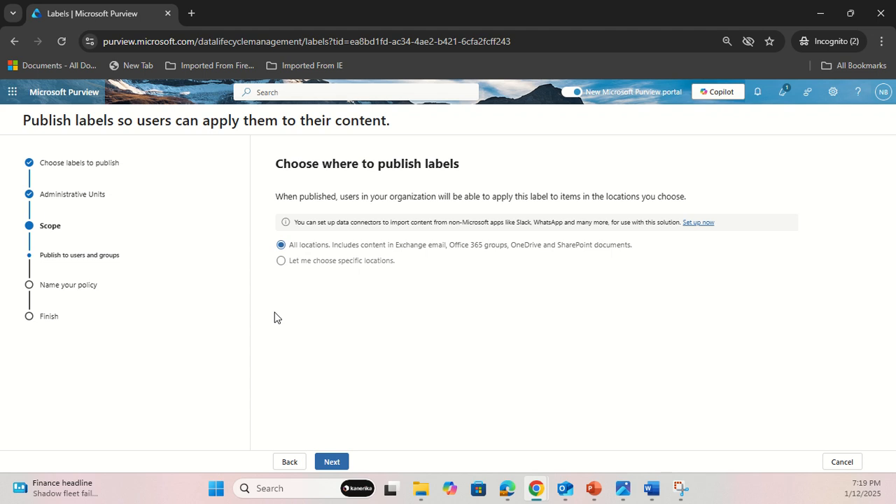
pyautogui.click(289, 464)
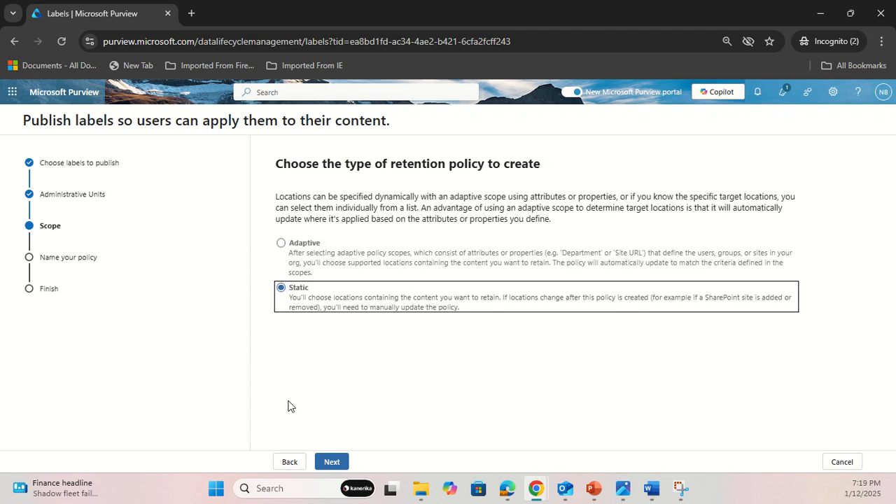
# Try the adaptive policy type with the MSPurviewTest site scope, check its locations, and return to the policy type choice.
pyautogui.click(280, 243)
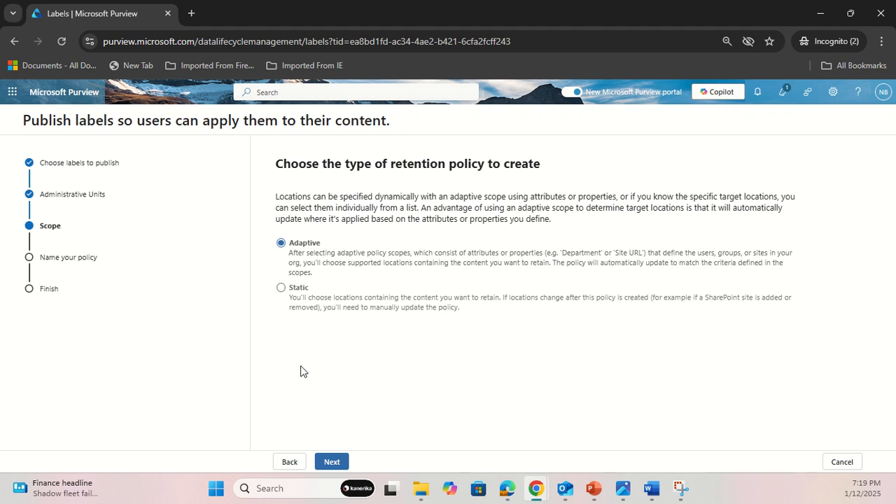
pyautogui.click(330, 461)
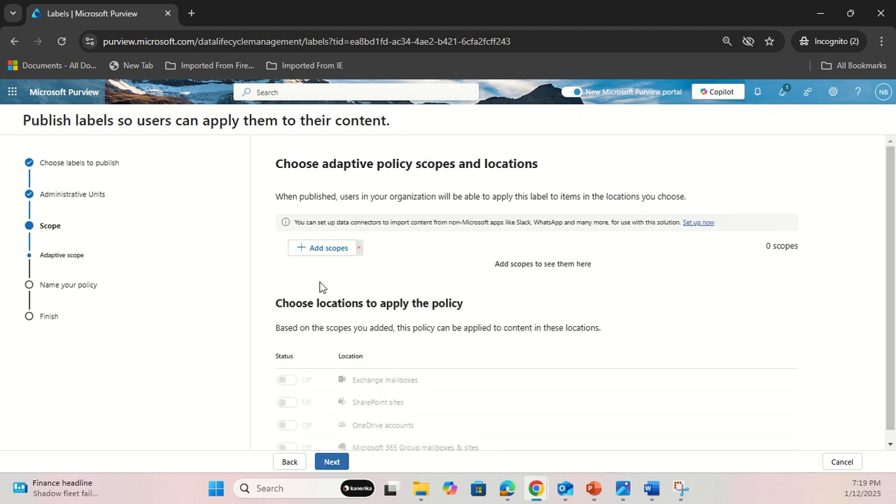
pyautogui.click(317, 248)
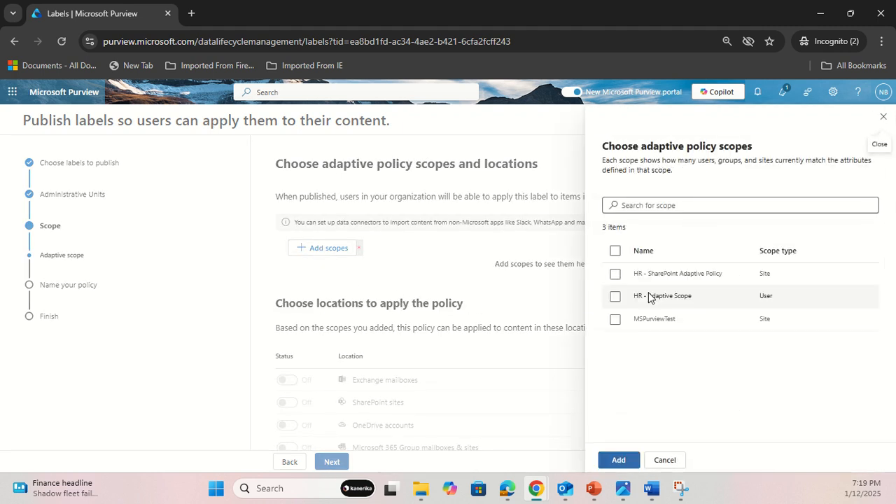
pyautogui.click(615, 319)
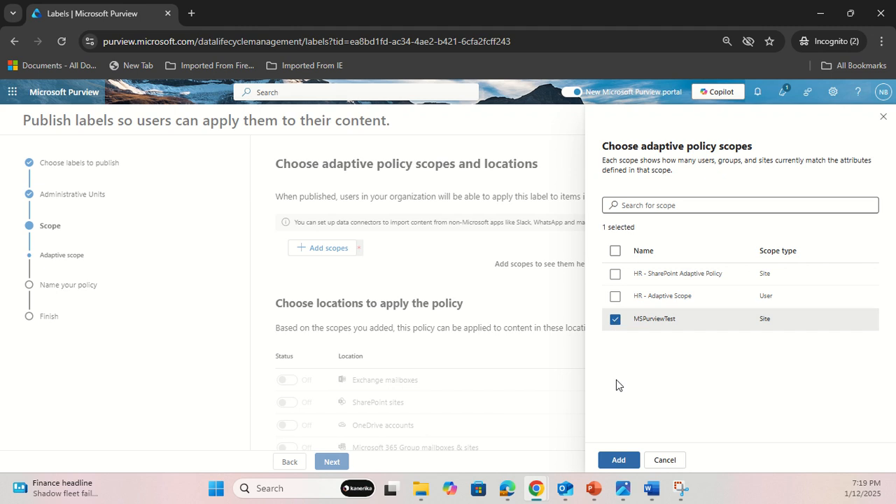
pyautogui.click(617, 460)
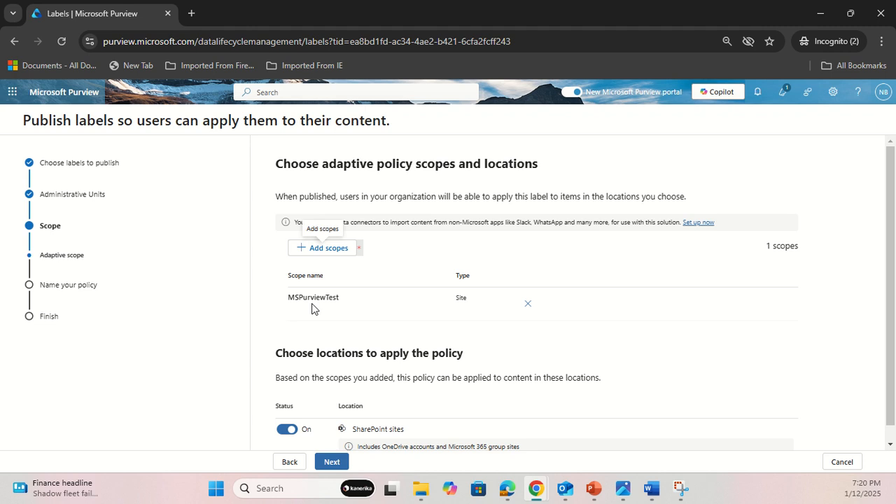
pyautogui.scroll(-1, 294, 414)
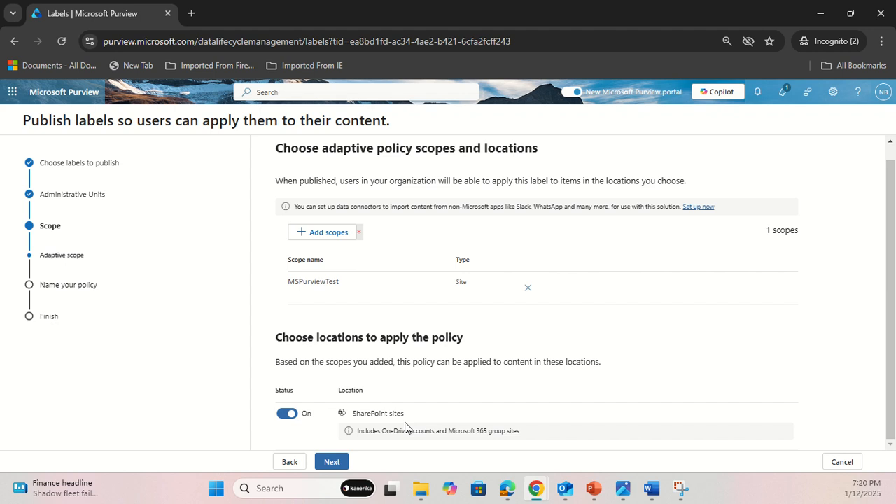
pyautogui.click(296, 465)
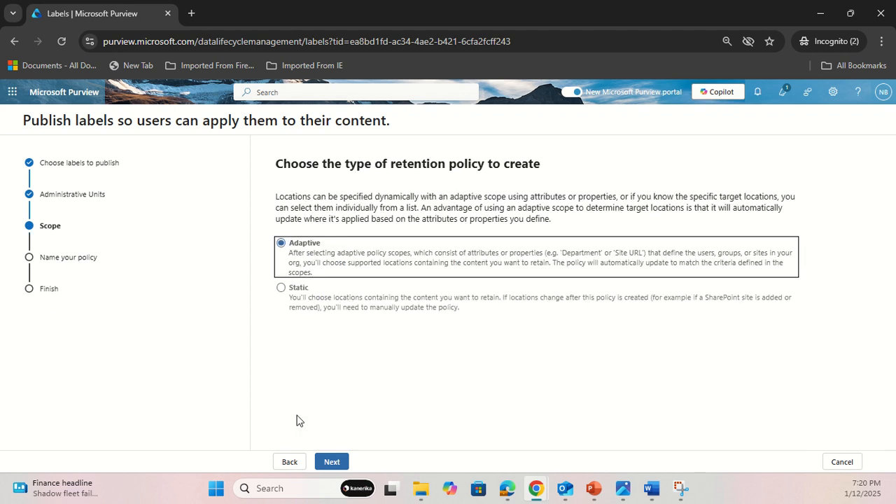
# Choose the static policy type and publish the label to specific locations, keeping all four locations on.
pyautogui.click(280, 297)
pyautogui.click(332, 464)
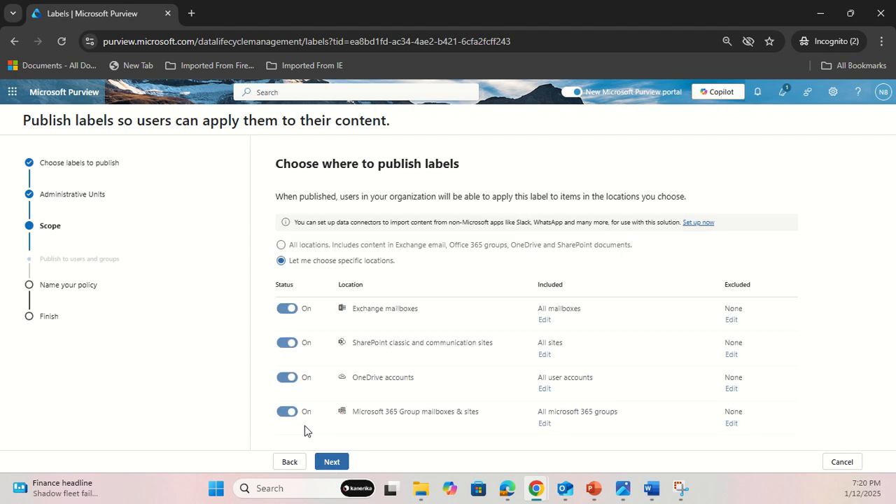
pyautogui.click(281, 245)
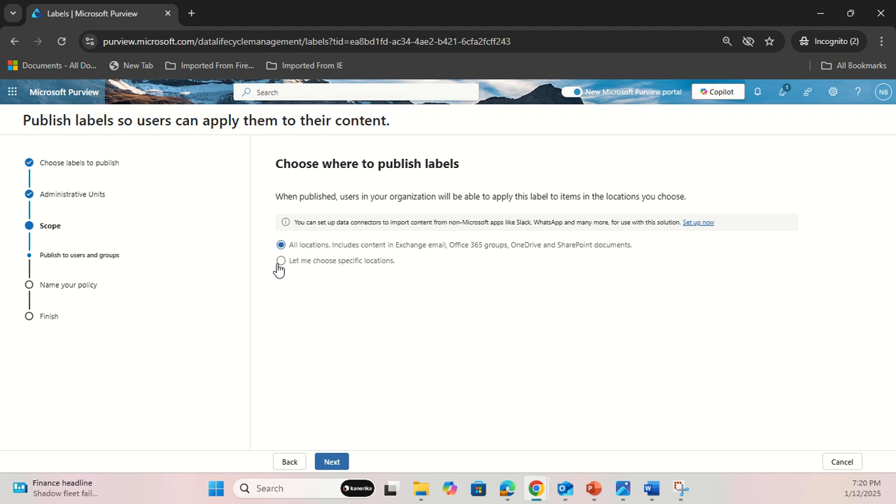
pyautogui.click(281, 261)
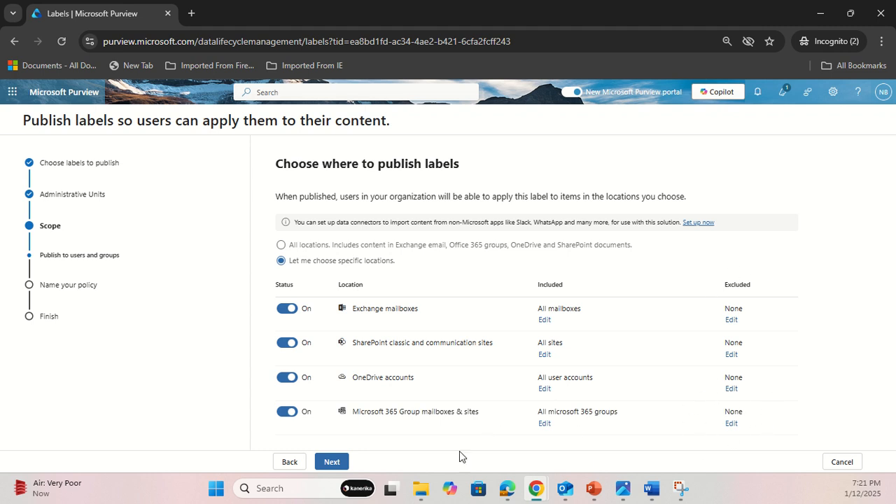
pyautogui.click(340, 464)
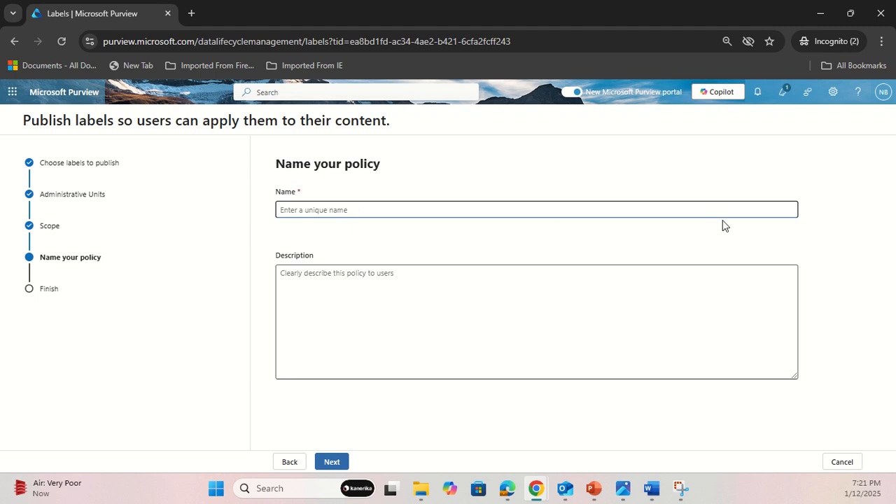
# Name the label policy RetentionPolicy7Years and enter the description "THe policy is to publish the label that retains data for 7 Years".
pyautogui.write('RetentionPolicy7Years')
pyautogui.click(418, 343)
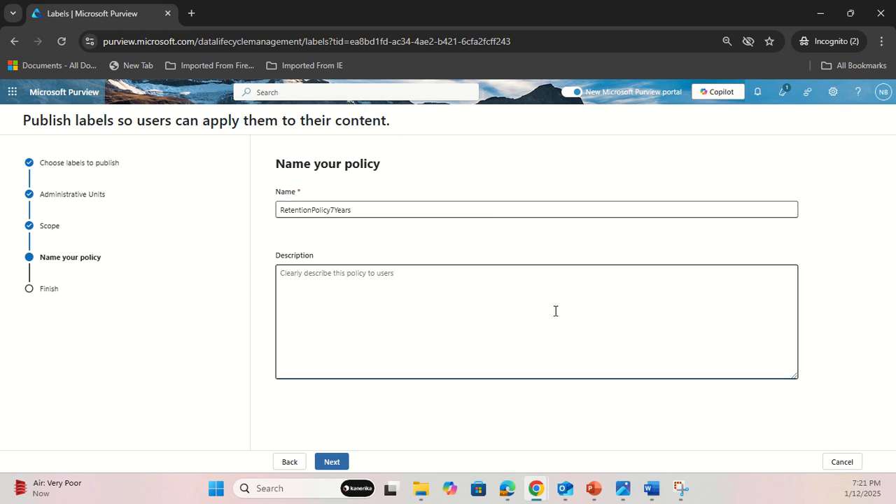
pyautogui.write('THe polic')
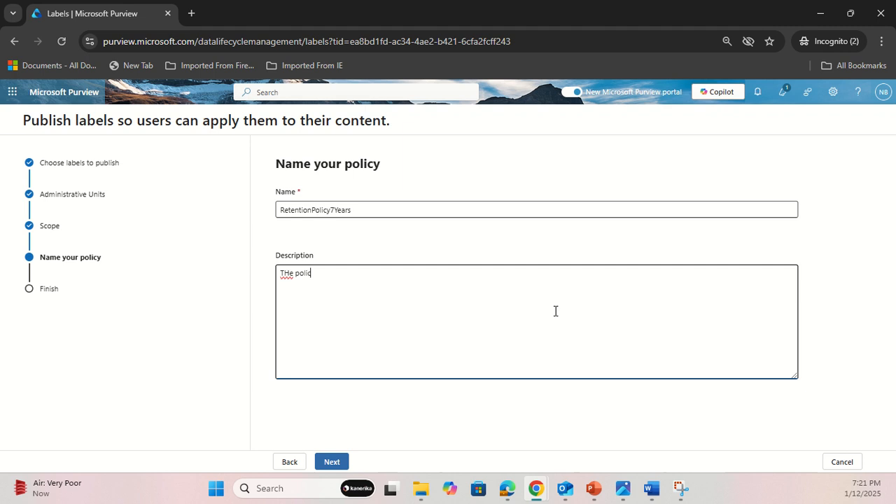
pyautogui.write('y is to publish the label f')
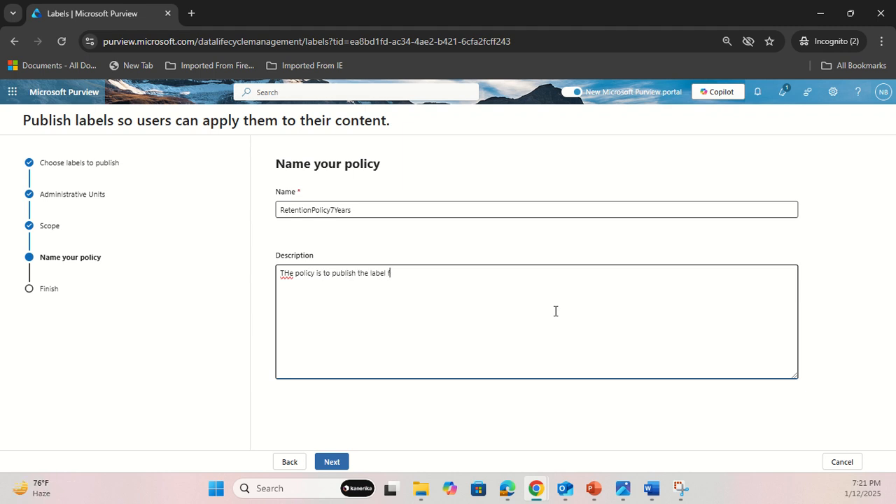
pyautogui.press('BackSpace')
pyautogui.write('that retains data for 7 Years')
# Correct the first word of the description to "The" and continue to the policy review.
pyautogui.click(282, 273)
pyautogui.press('Delete')
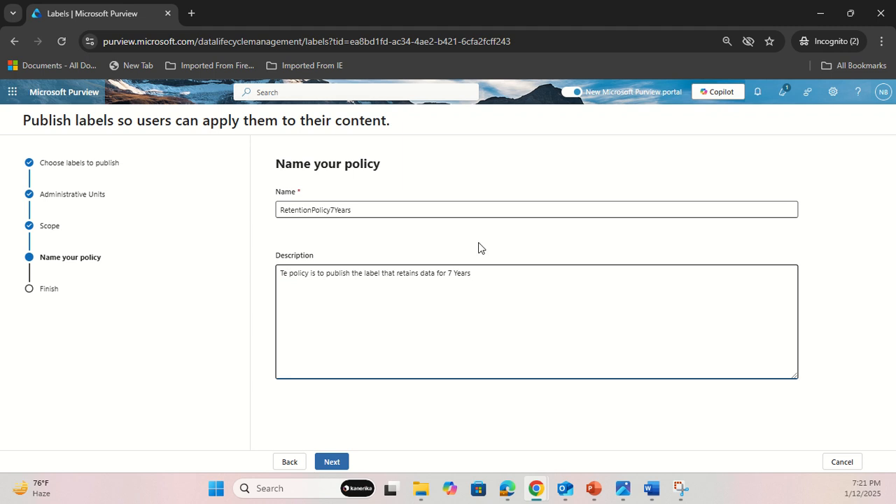
pyautogui.write('h')
pyautogui.hotkey('ctrl', 'a')
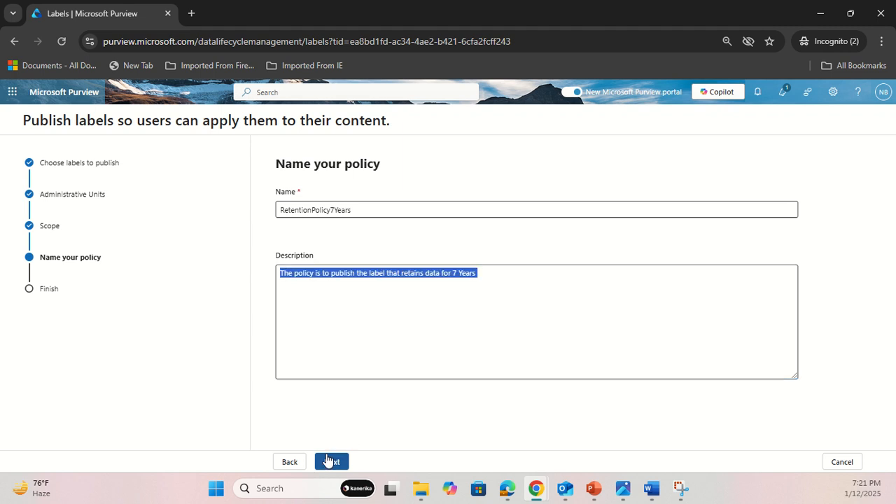
pyautogui.click(332, 461)
# Read the note about label availability in the label policy review.
pyautogui.click(431, 363)
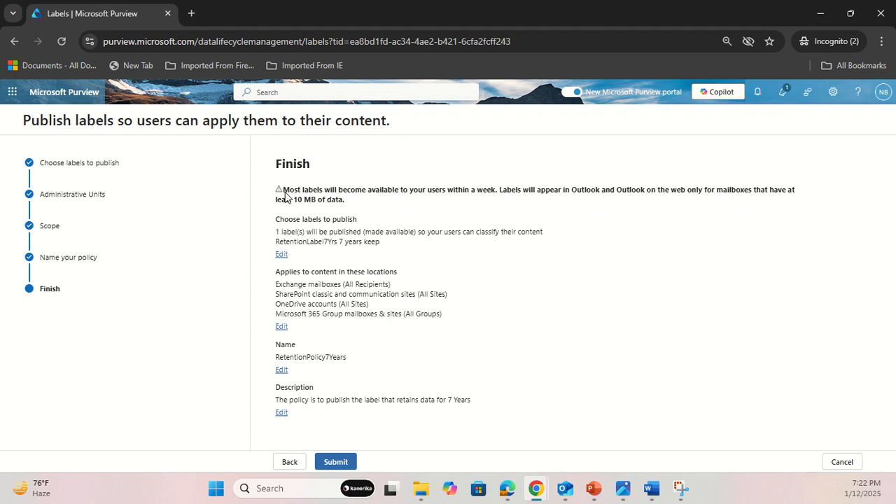
pyautogui.moveTo(281, 189); pyautogui.dragTo(368, 202)
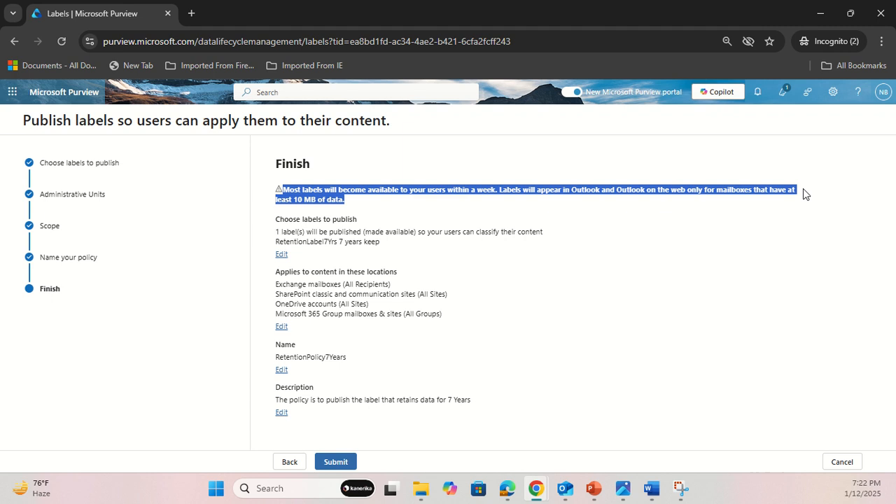
pyautogui.click(356, 203)
pyautogui.moveTo(356, 200); pyautogui.dragTo(286, 194)
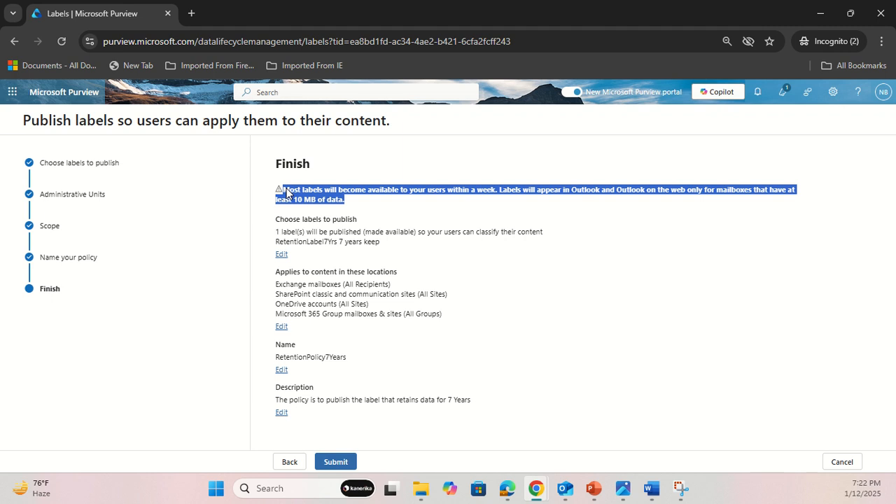
pyautogui.click(253, 261)
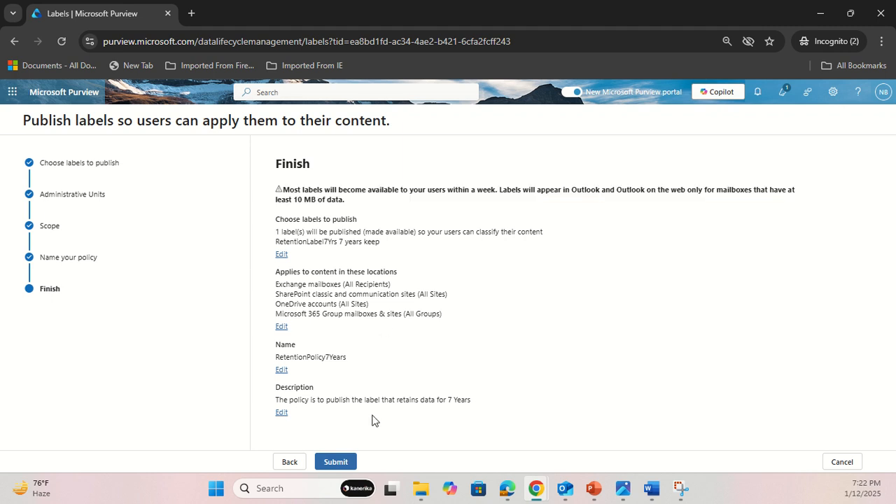
# Submit the label policy, finish the publishing wizard, and open the retention policies list.
pyautogui.click(345, 462)
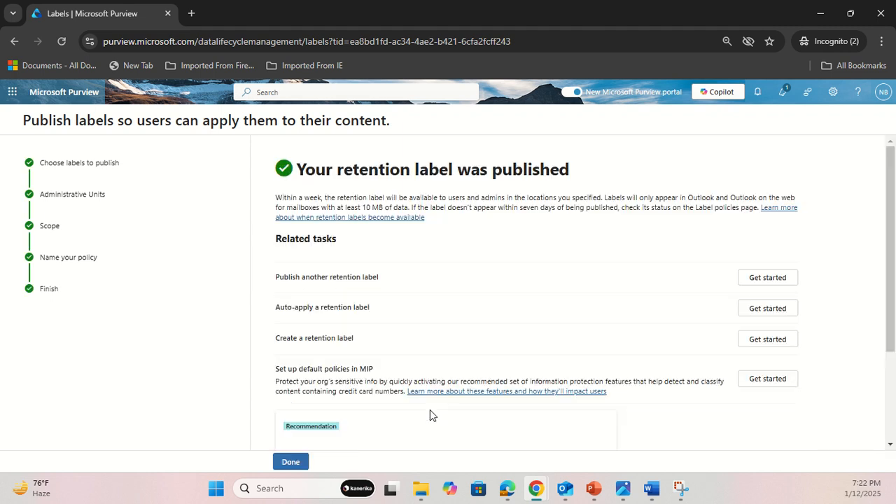
pyautogui.click(290, 463)
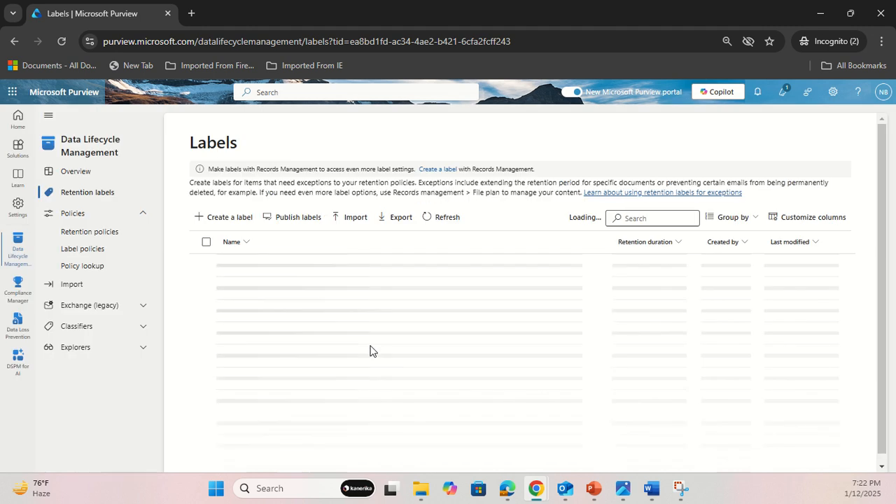
pyautogui.click(94, 231)
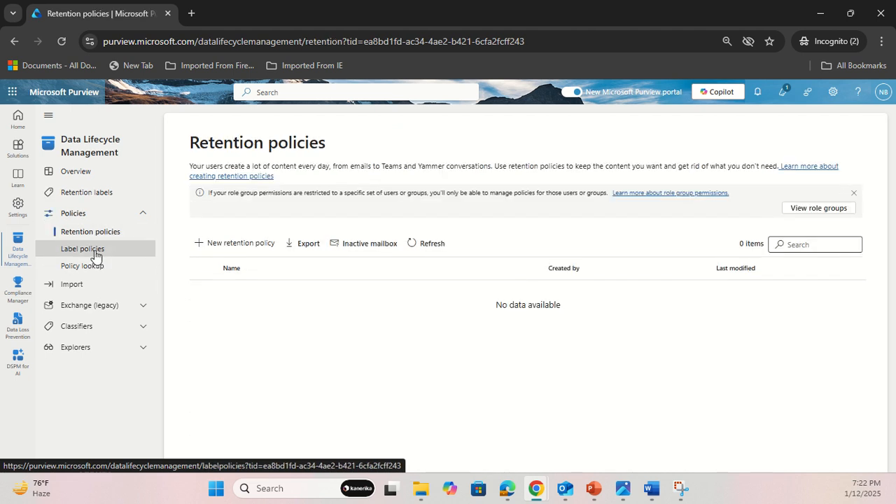
pyautogui.click(240, 244)
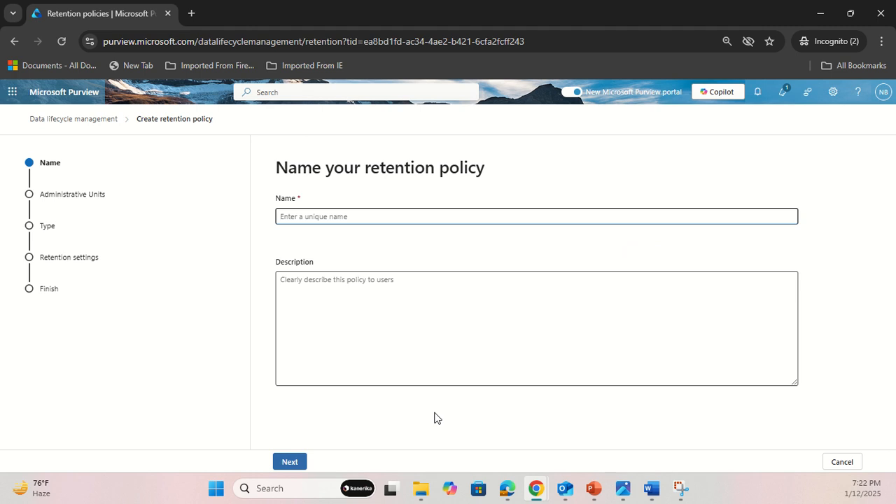
pyautogui.click(840, 461)
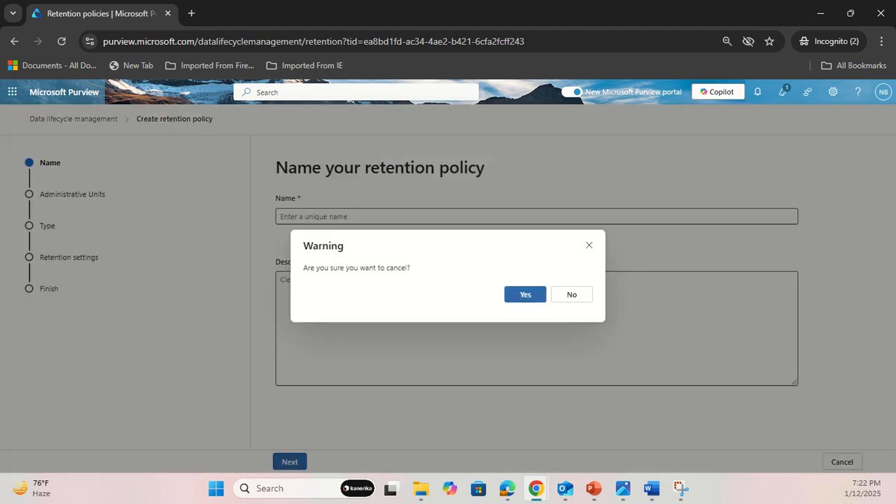
pyautogui.click(525, 296)
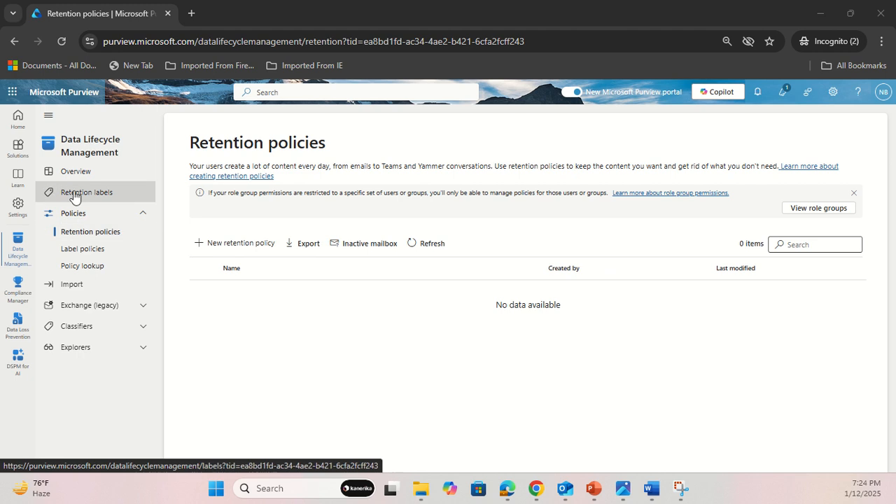
# Start a new retention policy with RetentionPolicy as both name and description, and keep the full directory as its scope.
pyautogui.click(227, 244)
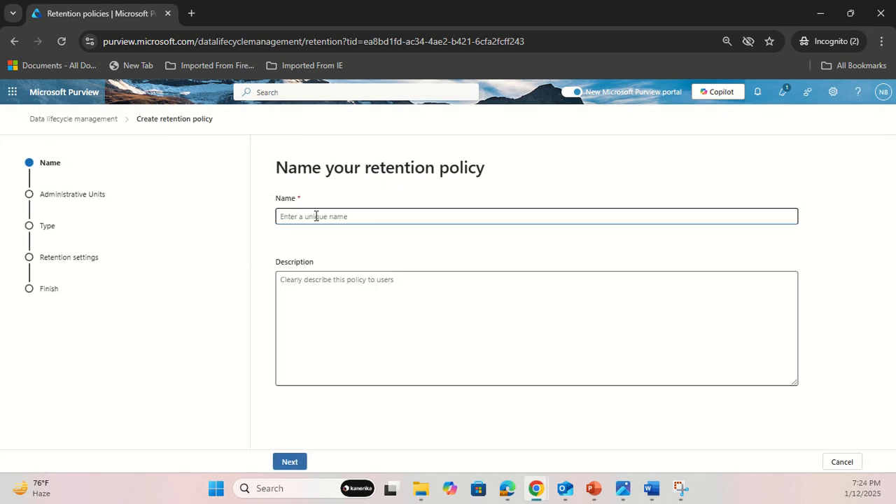
pyautogui.write('RetentionPolicy')
pyautogui.press('BackSpace')
pyautogui.press('BackSpace')
pyautogui.press('BackSpace')
pyautogui.press('BackSpace')
pyautogui.press('BackSpace')
pyautogui.write('olicy')
pyautogui.click(366, 340)
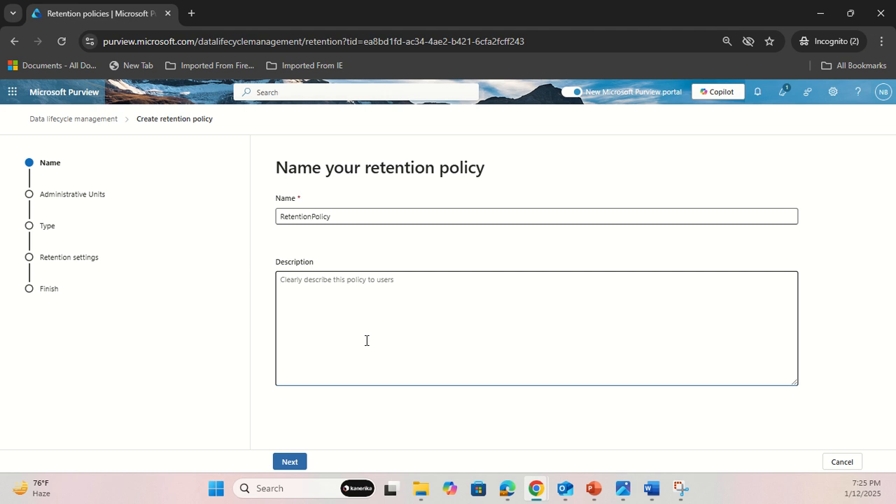
pyautogui.write('RetentionPolicyu')
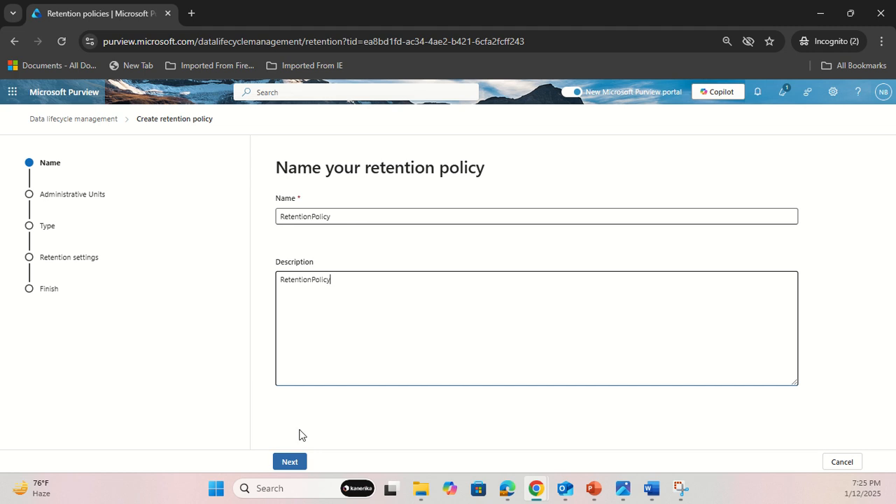
pyautogui.click(276, 461)
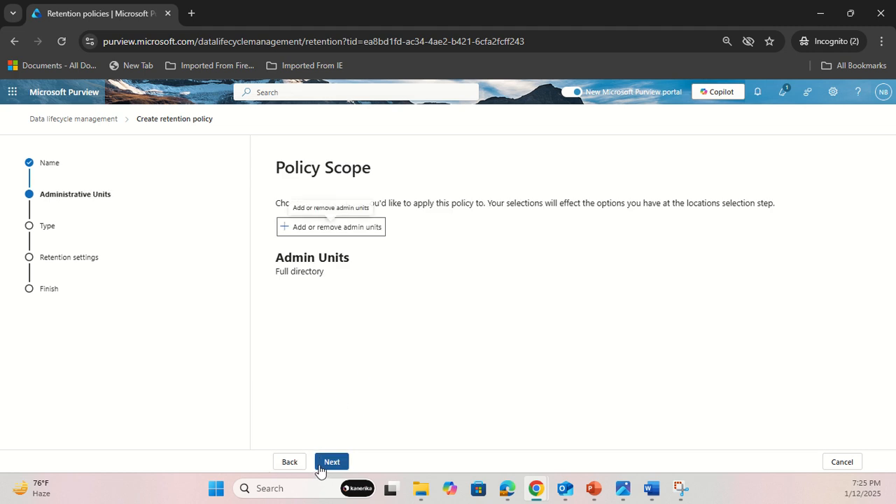
pyautogui.click(324, 459)
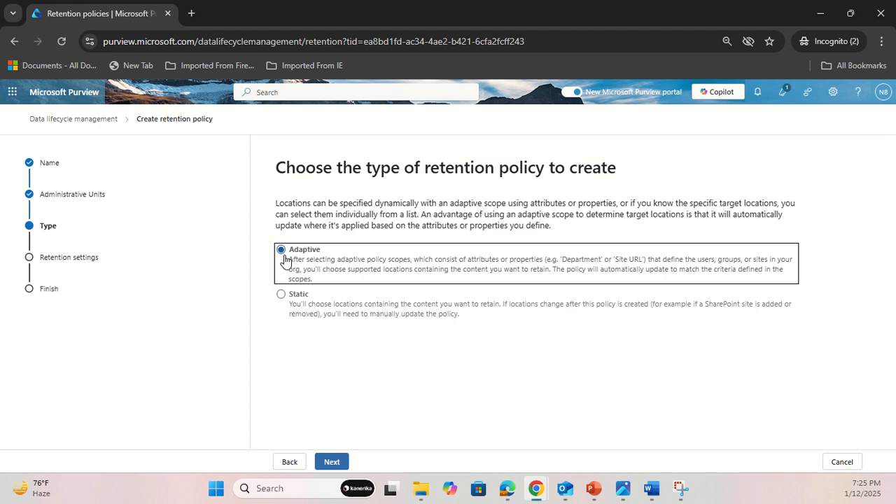
# Choose the static type for the retention policy and look through the locations it can apply to.
pyautogui.click(281, 297)
pyautogui.click(346, 462)
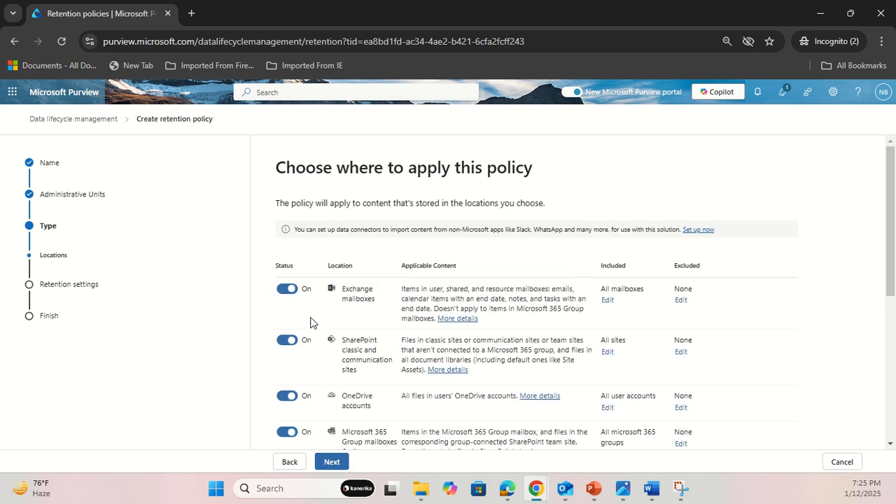
pyautogui.scroll(-4, 311, 323)
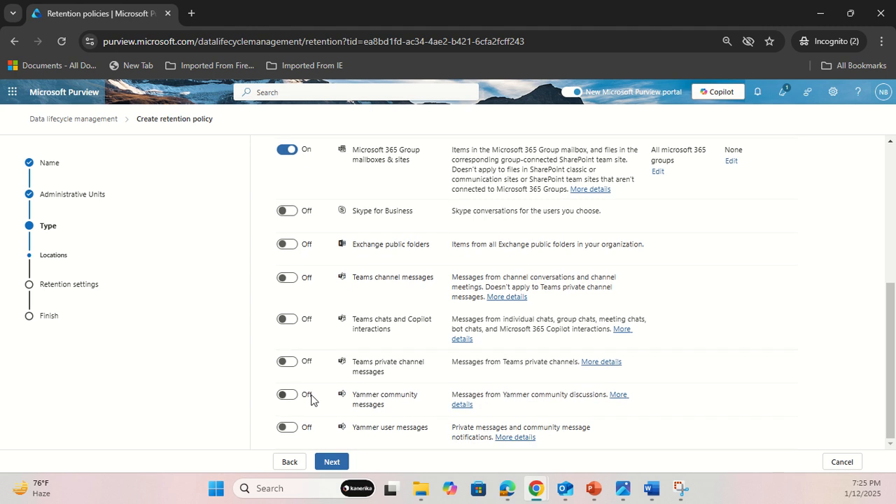
pyautogui.scroll(5, 312, 401)
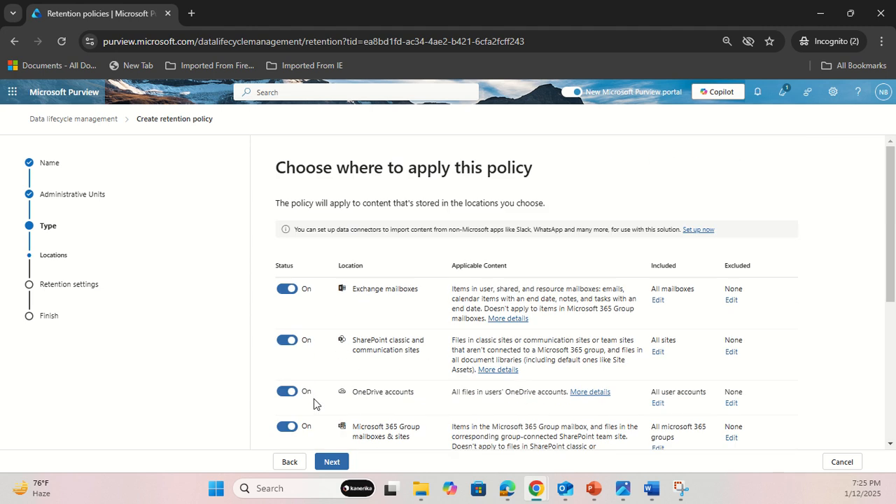
pyautogui.scroll(-4, 313, 398)
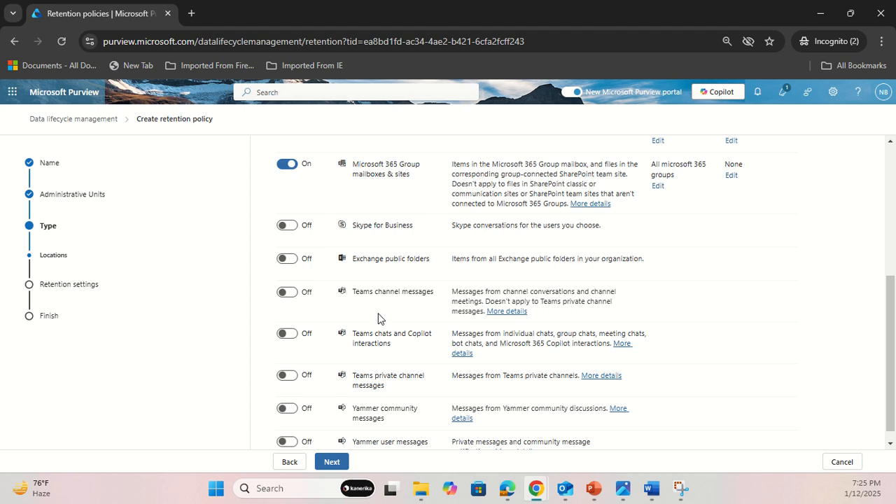
pyautogui.scroll(5, 400, 360)
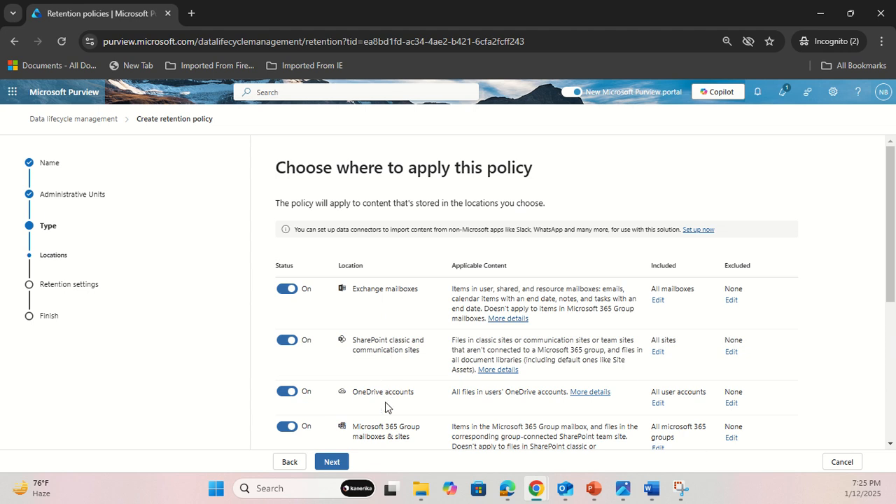
# Accept the policy's default locations and keep items retained for 7 years, starting when items were created.
pyautogui.scroll(-1, 385, 407)
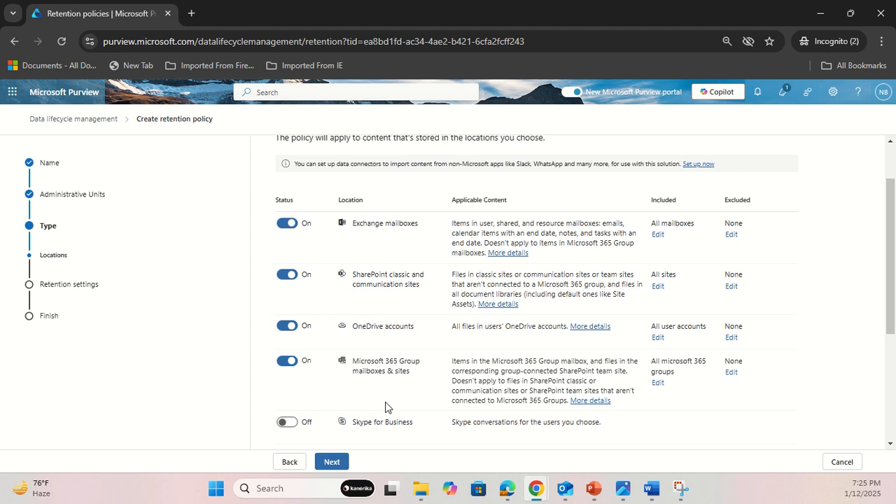
pyautogui.click(343, 462)
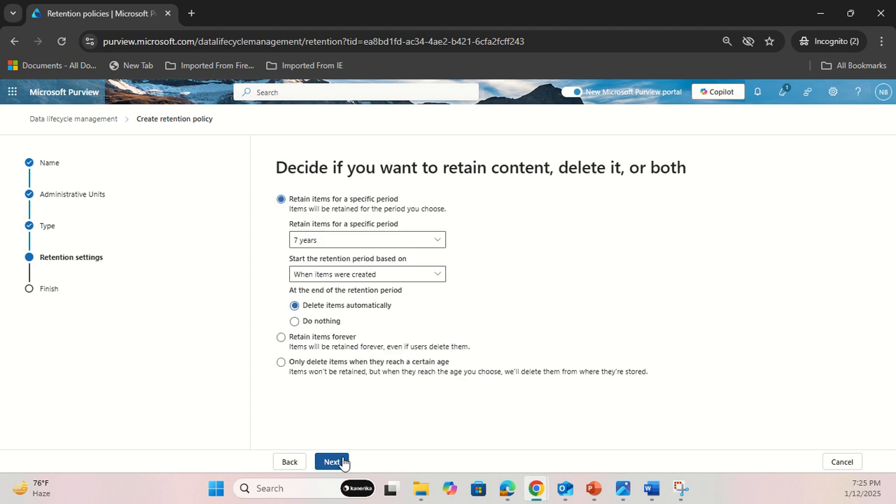
pyautogui.click(343, 240)
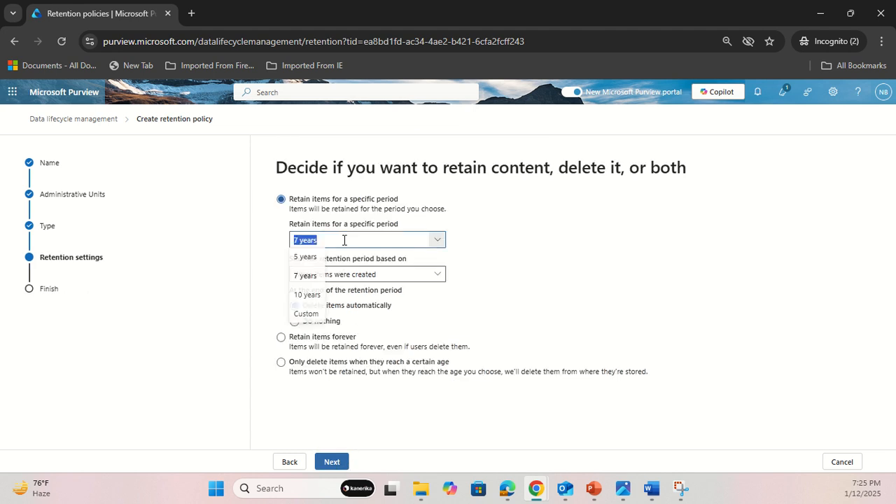
pyautogui.click(339, 276)
pyautogui.click(257, 270)
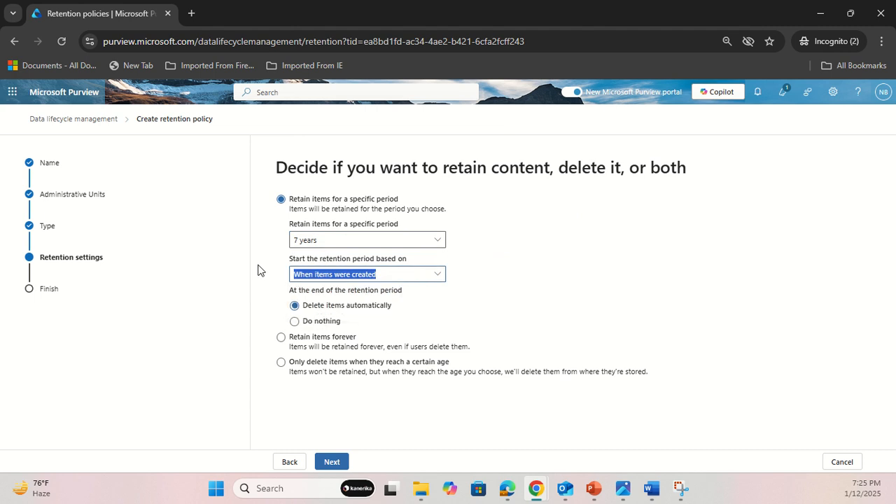
pyautogui.click(329, 241)
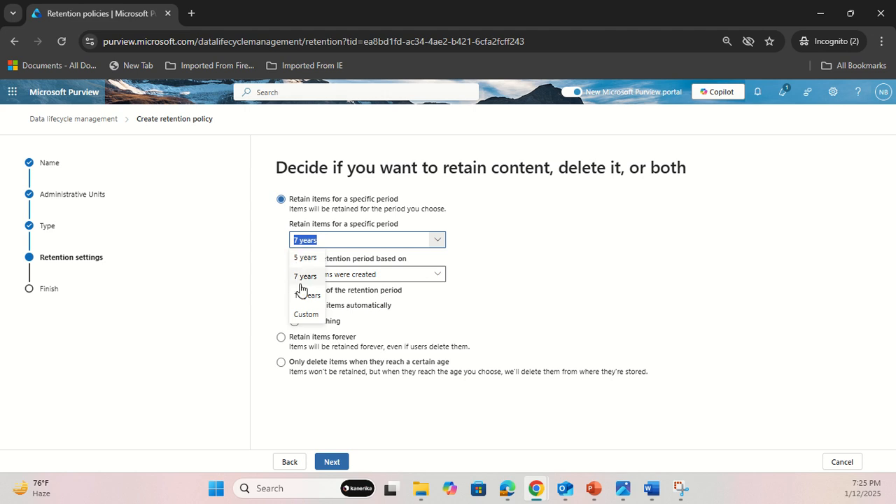
pyautogui.click(274, 283)
pyautogui.click(359, 274)
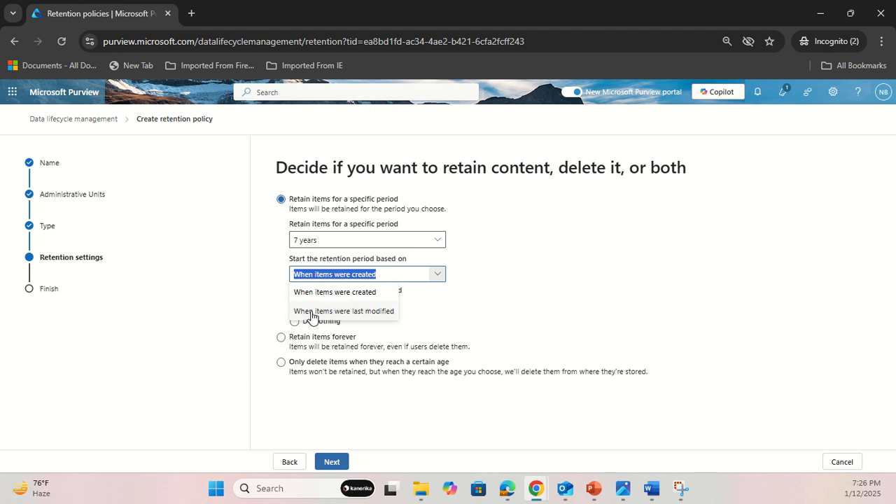
pyautogui.click(283, 305)
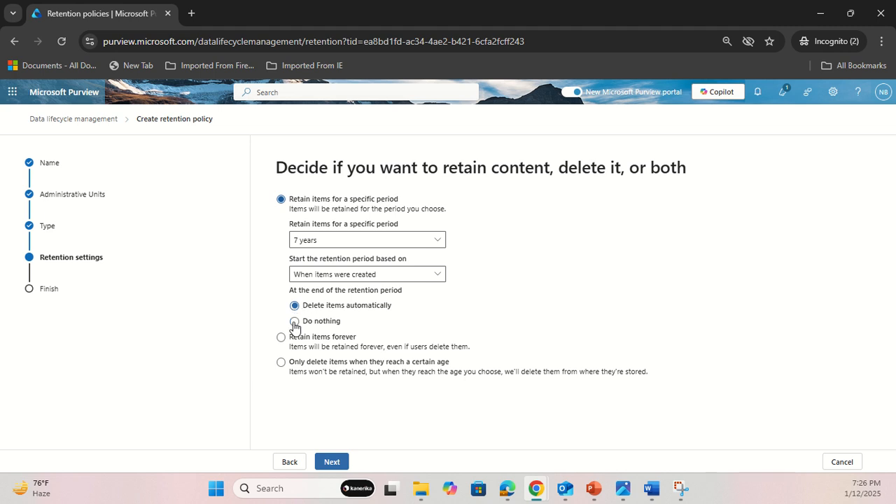
# Choose to do nothing at the end of the retention period, then submit the retention policy and close the wizard.
pyautogui.click(295, 323)
pyautogui.click(334, 463)
pyautogui.click(335, 462)
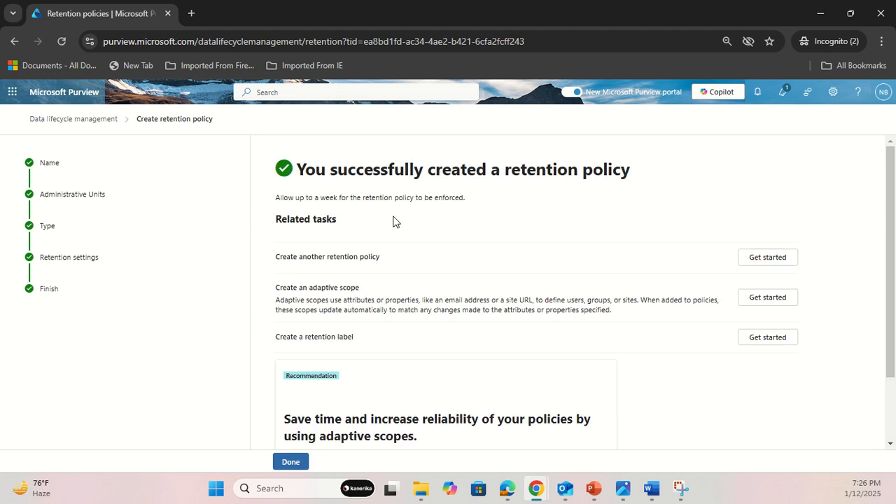
pyautogui.click(291, 463)
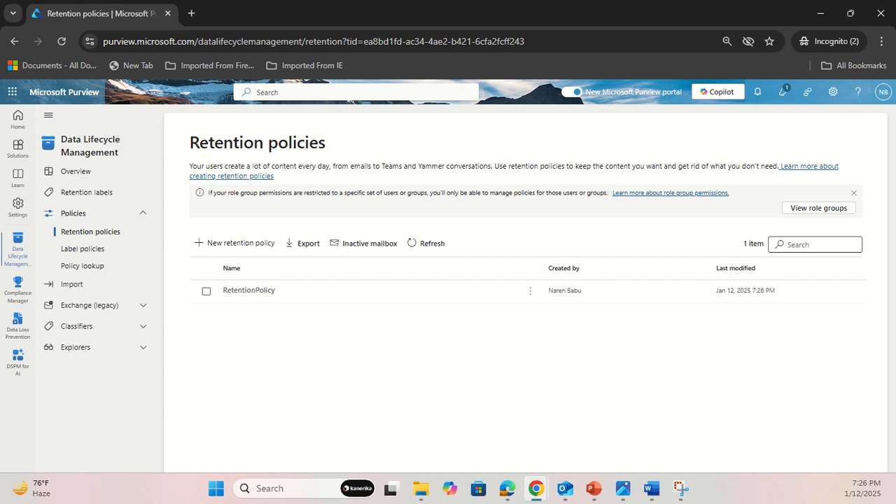
# View the label policies list, and open Policy lookup to check which kinds of targets it can search for.
pyautogui.click(83, 249)
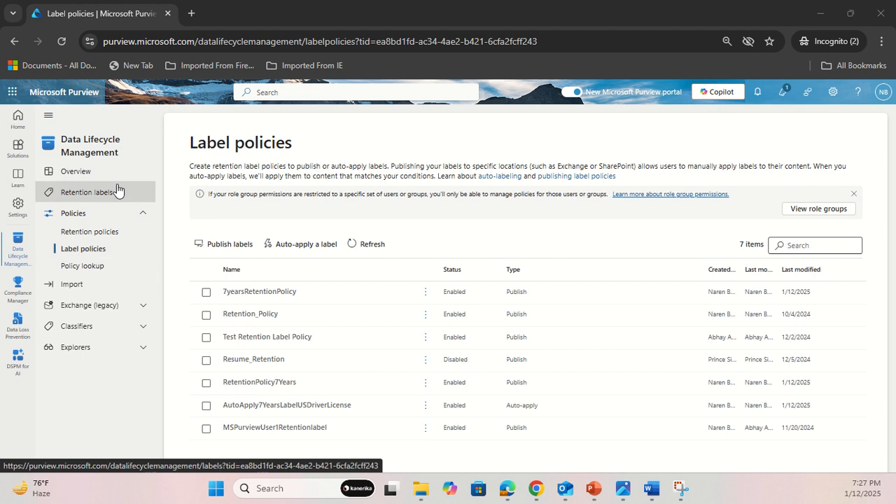
pyautogui.click(92, 270)
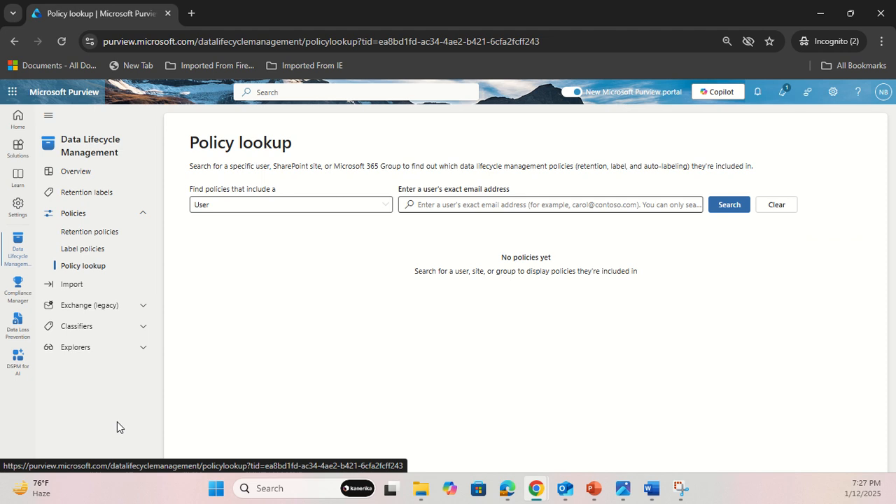
pyautogui.click(247, 206)
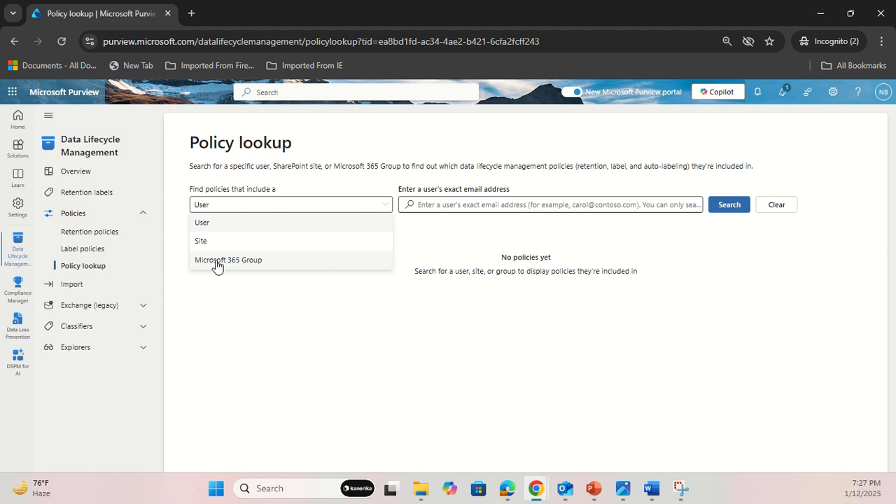
# Look up the policies that include a specific user by searching for the user's exact email address.
pyautogui.click(489, 202)
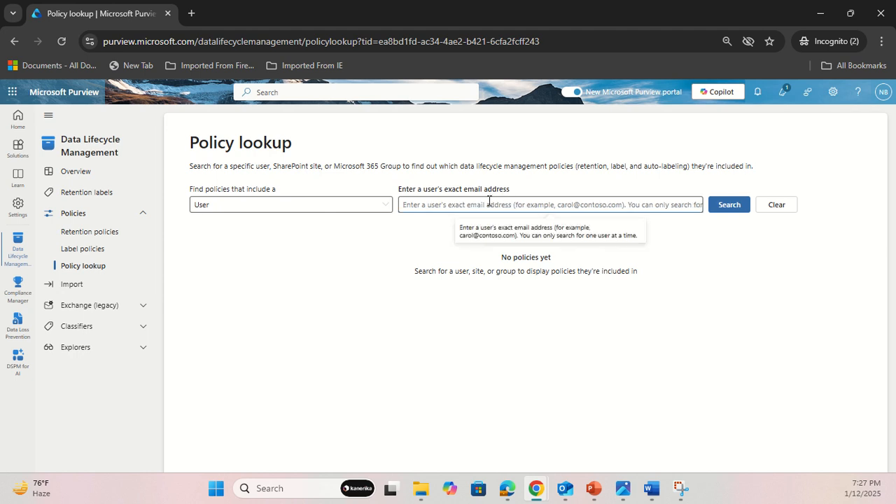
pyautogui.write('mspurview')
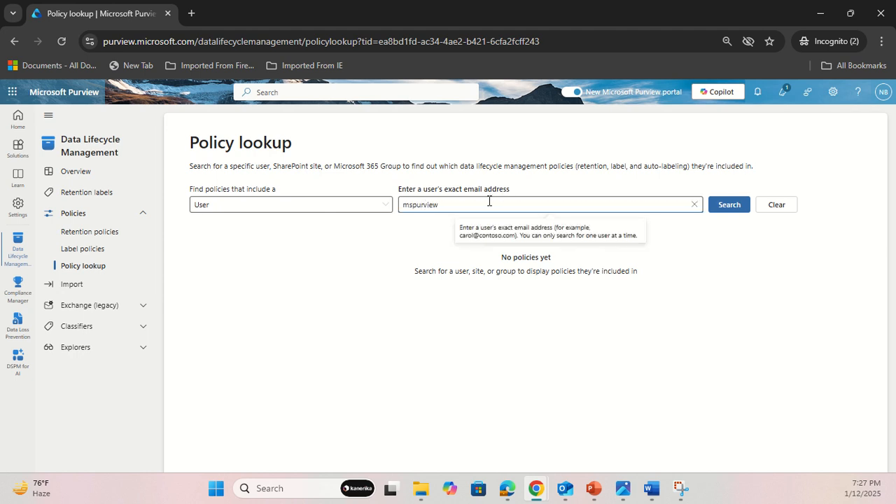
pyautogui.click(718, 207)
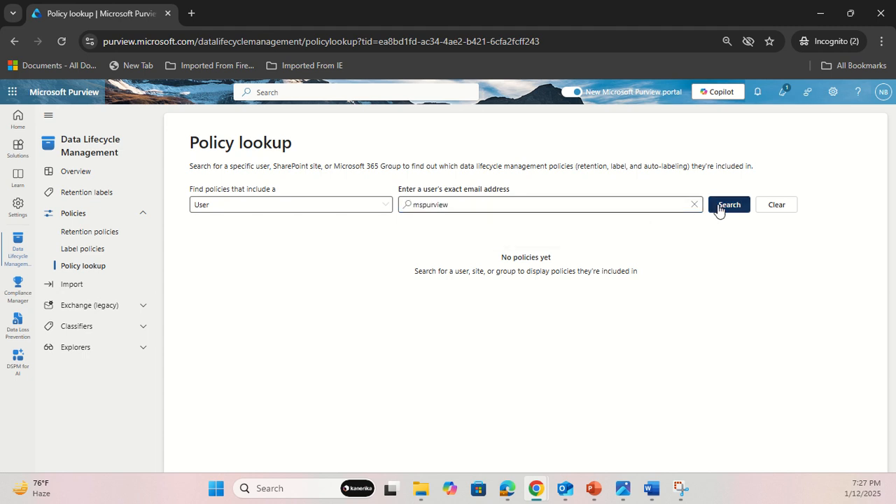
pyautogui.click(507, 205)
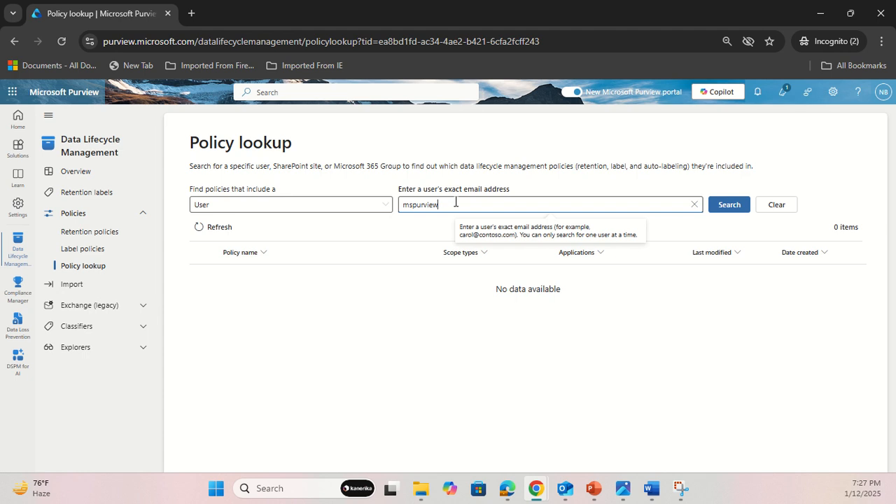
pyautogui.click(727, 210)
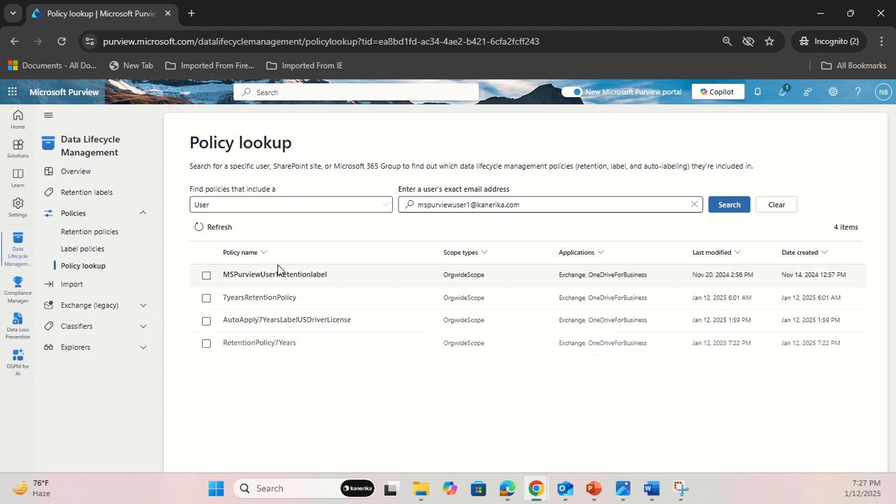
pyautogui.click(509, 204)
pyautogui.moveTo(509, 204); pyautogui.dragTo(325, 203)
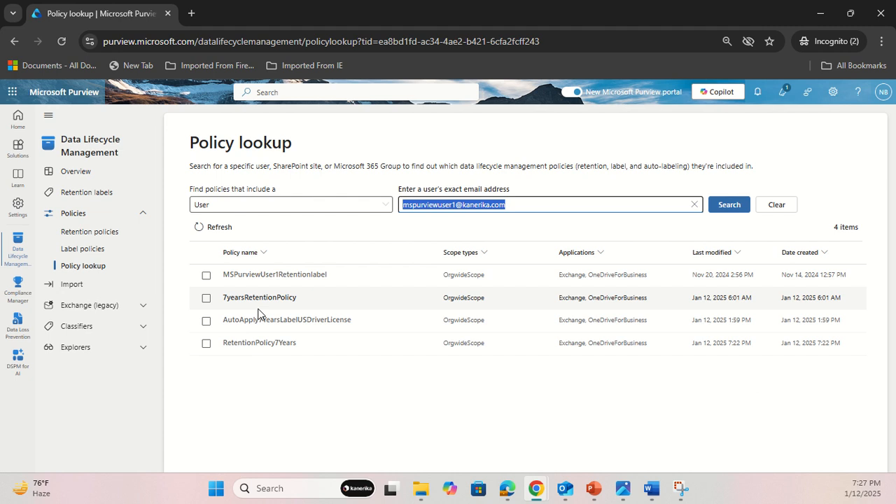
pyautogui.click(553, 205)
pyautogui.moveTo(555, 204); pyautogui.dragTo(300, 238)
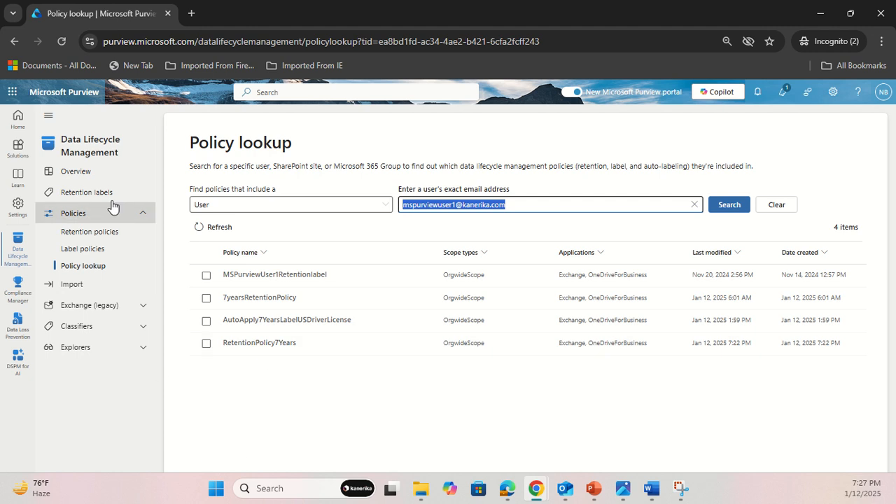
pyautogui.click(505, 428)
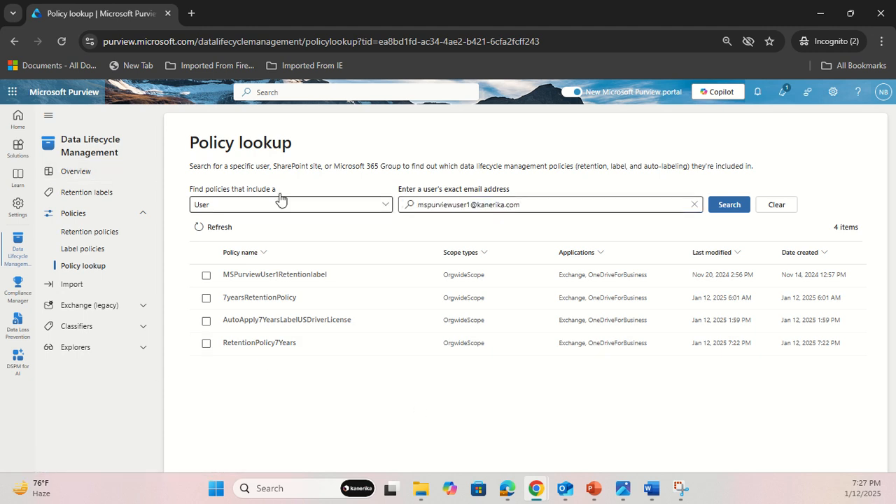